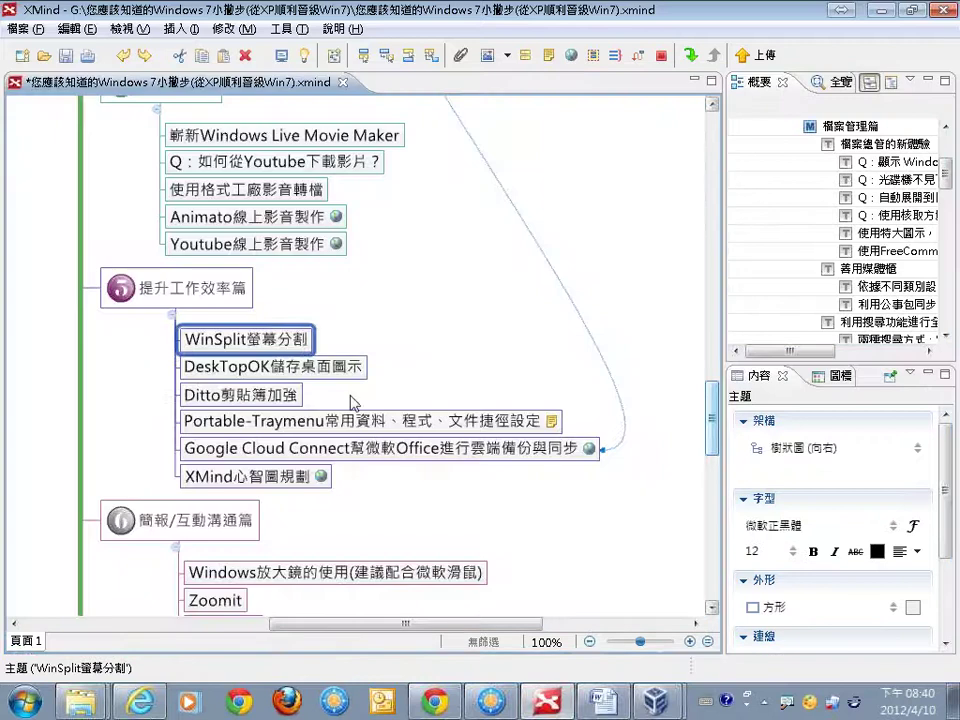
# Step: Select the DeskTopOK儲存桌面圖示 topic in the mind map and show the Windows desktop
pyautogui.click(345, 372)
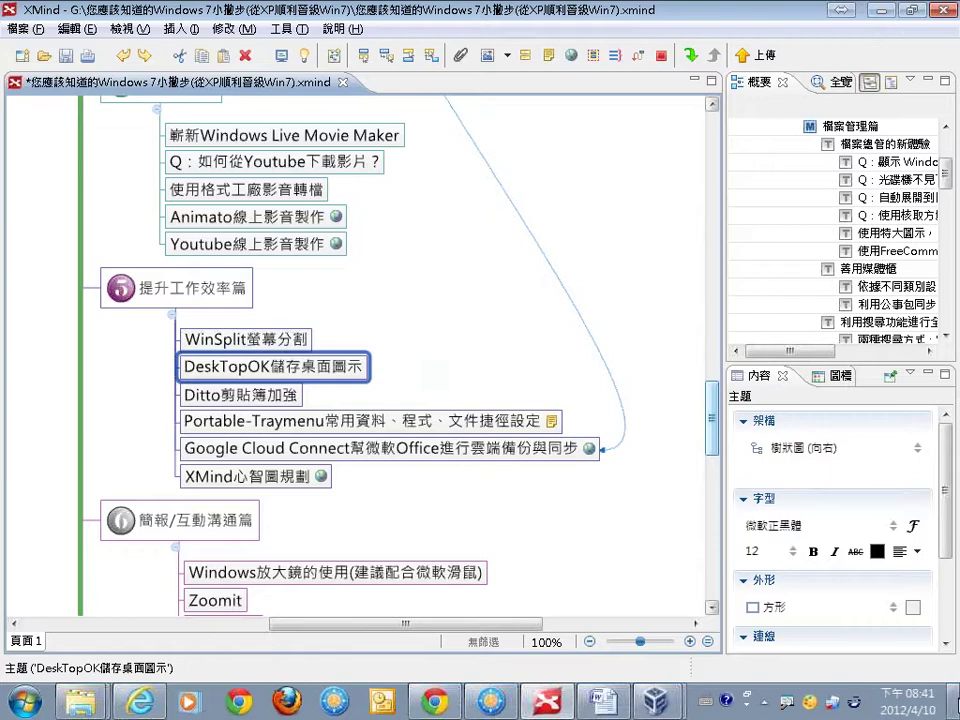
pyautogui.click(945, 700)
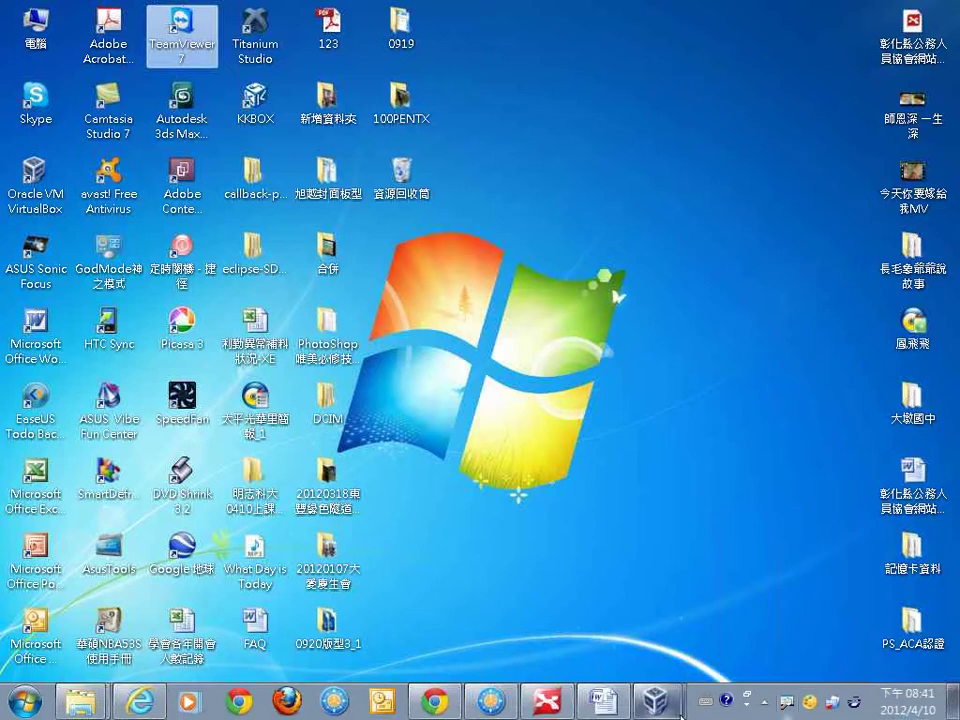
# Step: Switch to the XP_Worker_1 virtual machine and log in to Windows XP by entering the Administrator account password
pyautogui.click(661, 707)
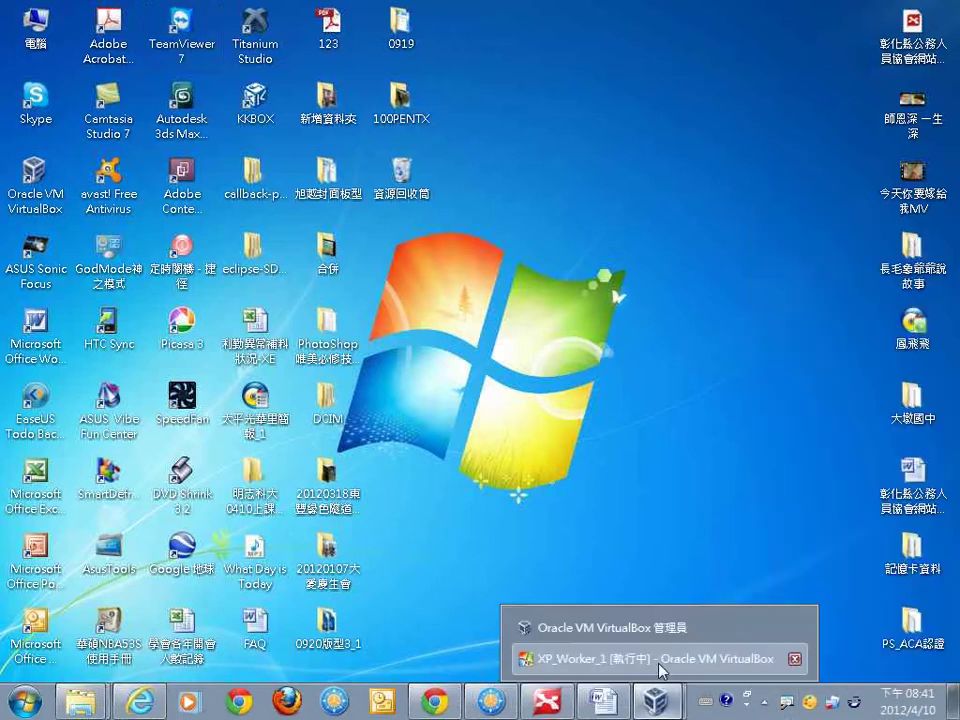
pyautogui.click(663, 665)
pyautogui.write('****')
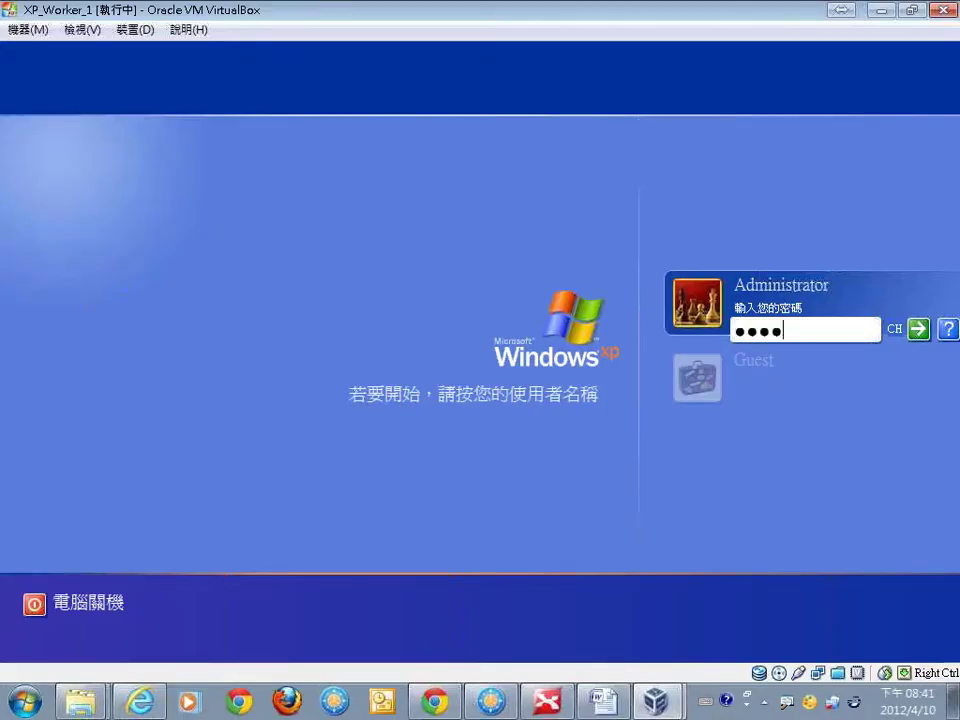
pyautogui.press('Return')
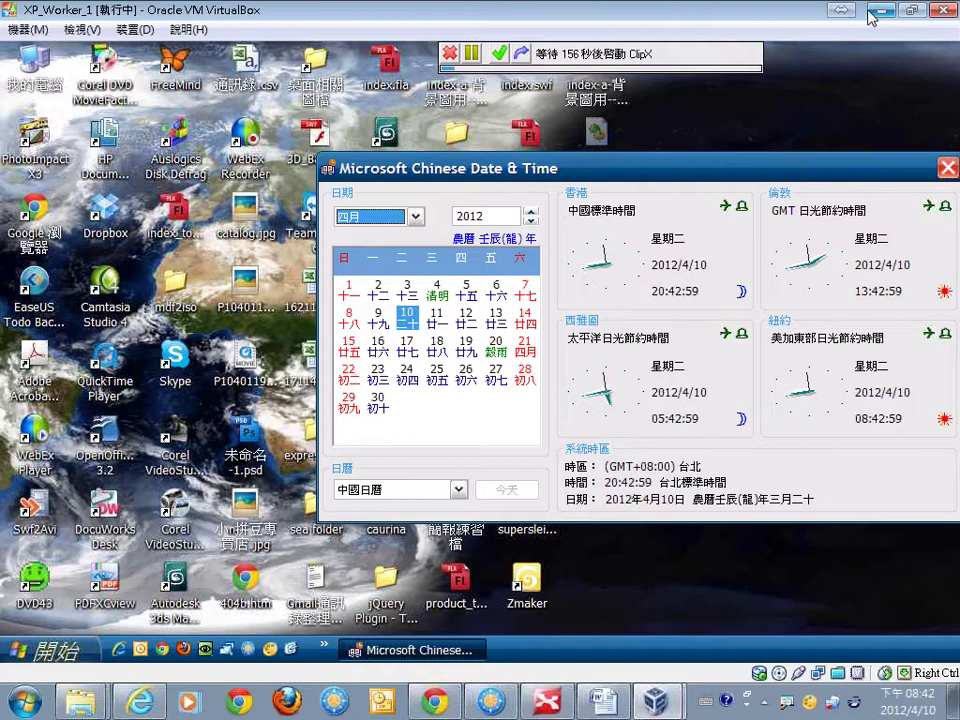
# Step: Close the Microsoft Chinese Date & Time window in the virtual machine and minimize the VirtualBox window
pyautogui.click(947, 169)
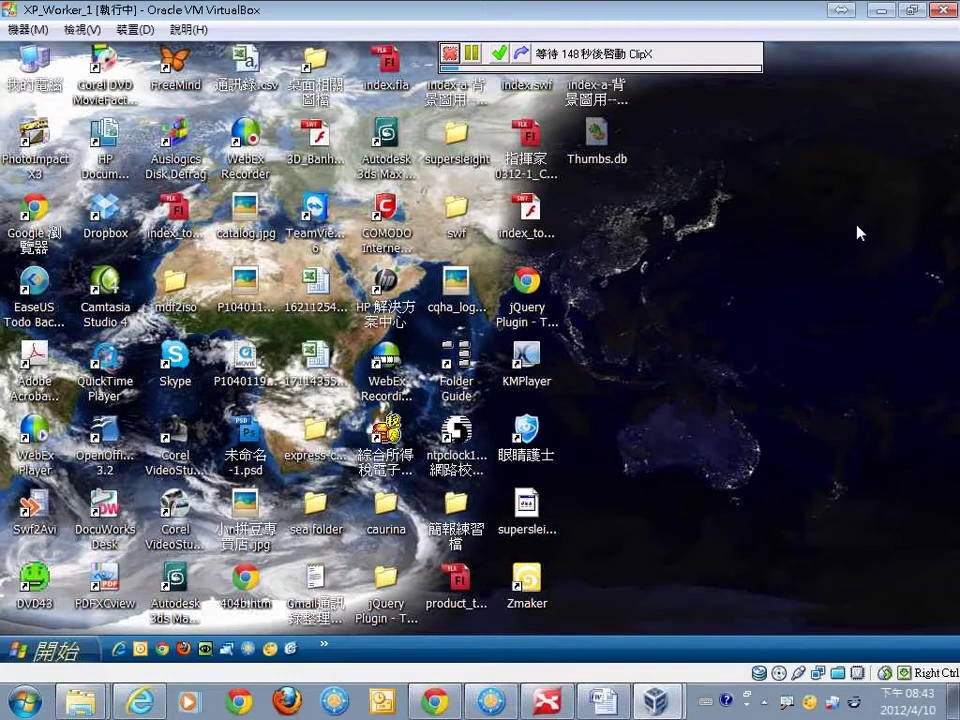
pyautogui.click(881, 14)
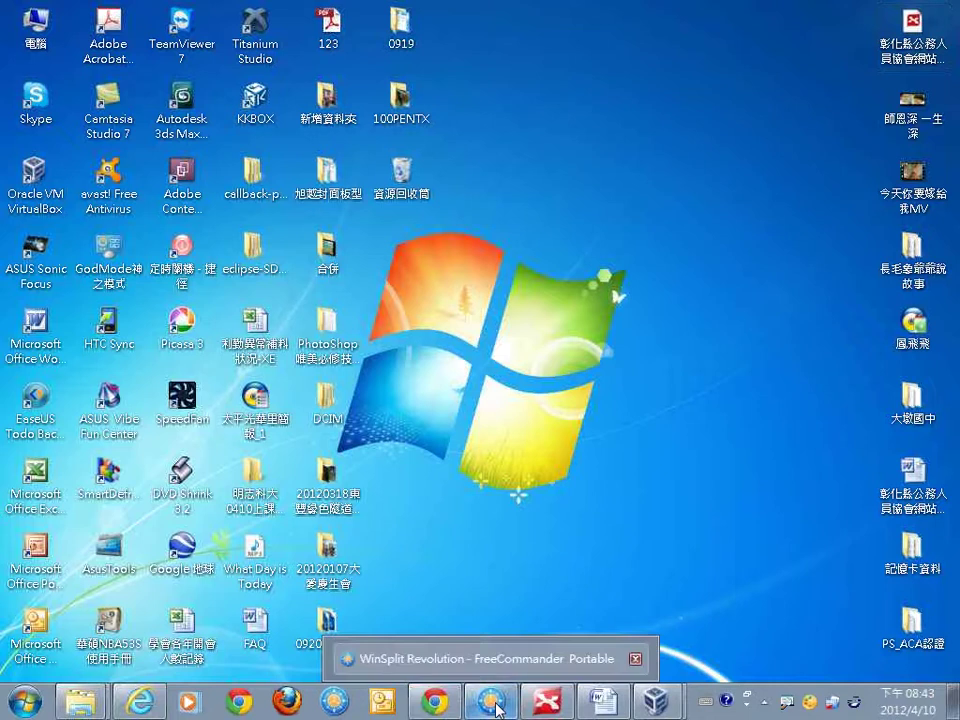
# Step: Switch back to the XMind mind map and bring up the running DesktopOK program's window
pyautogui.click(533, 705)
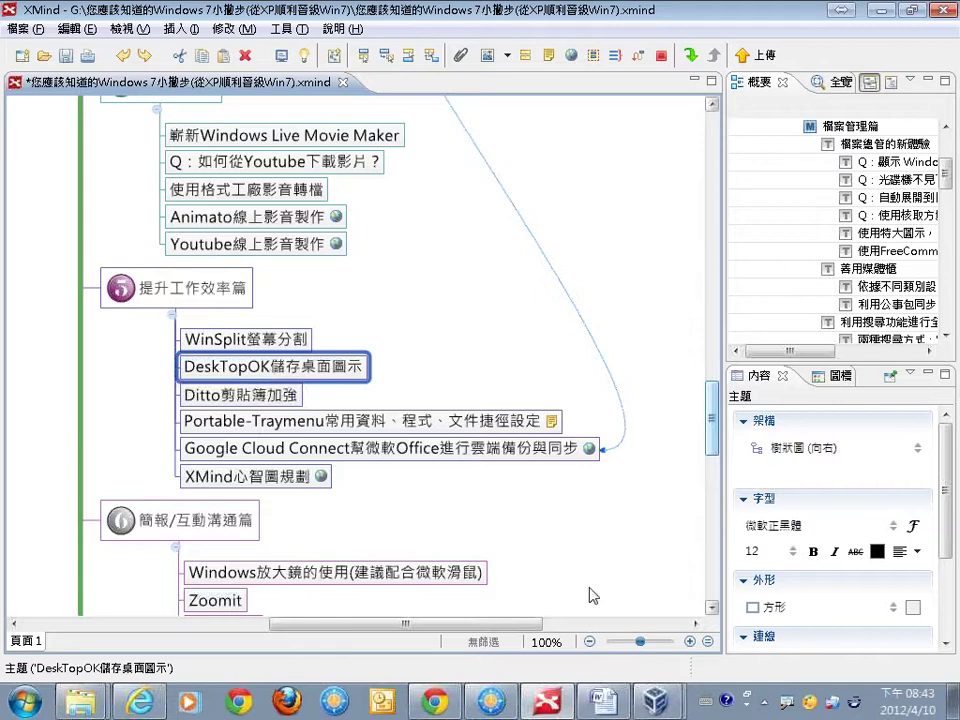
pyautogui.click(745, 695)
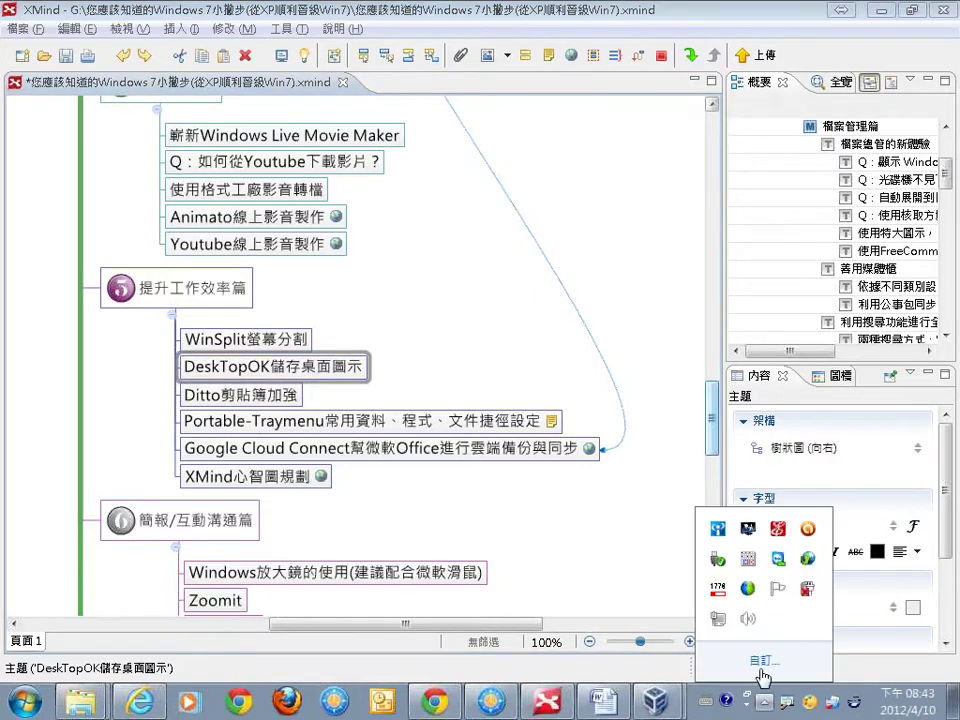
pyautogui.click(748, 563)
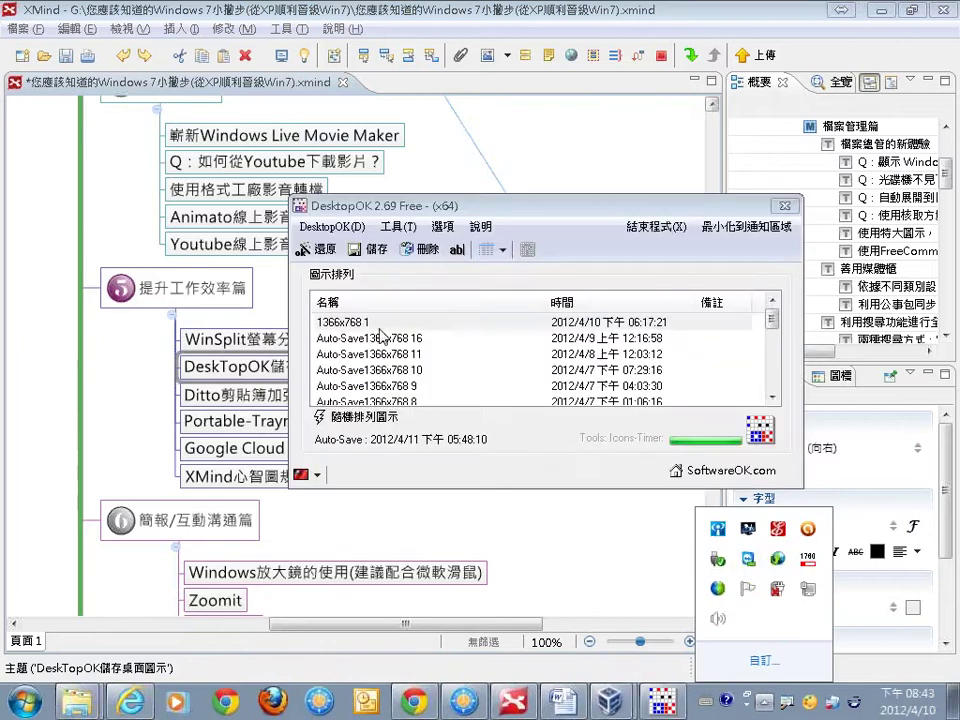
# Step: Circle the 儲存 command and mark the saved icon layouts in DesktopOK with a red screen pen, and clear the annotations
pyautogui.moveTo(331, 262)
pyautogui.mouseDown()
pyautogui.moveTo(396, 262)
pyautogui.moveTo(335, 250)
pyautogui.mouseUp()
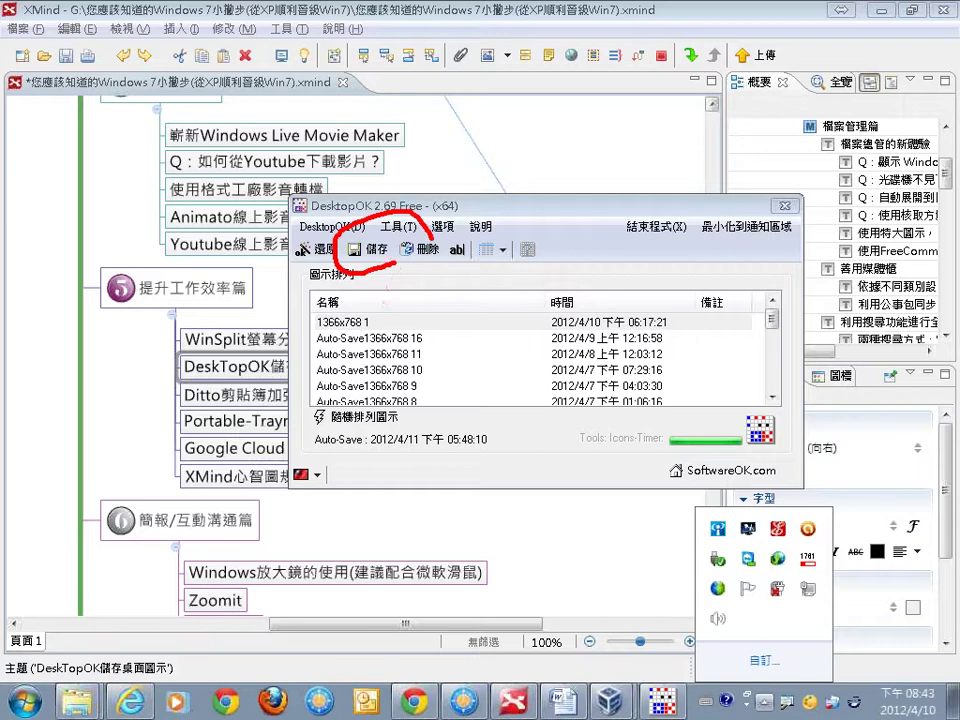
pyautogui.moveTo(308, 296); pyautogui.dragTo(308, 444)
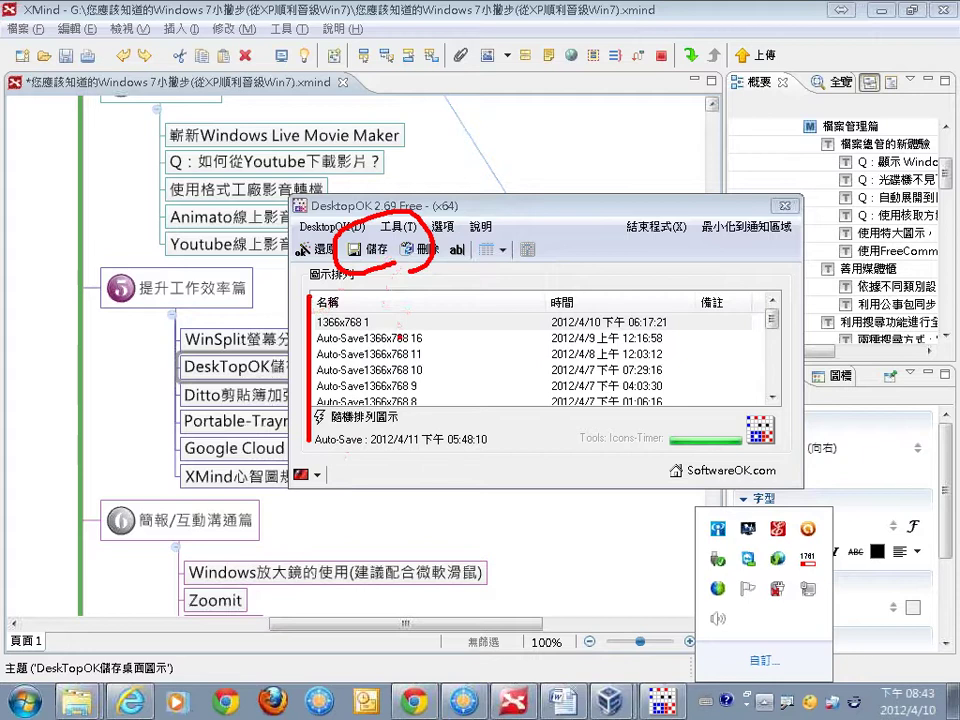
pyautogui.moveTo(440, 315); pyautogui.dragTo(440, 435)
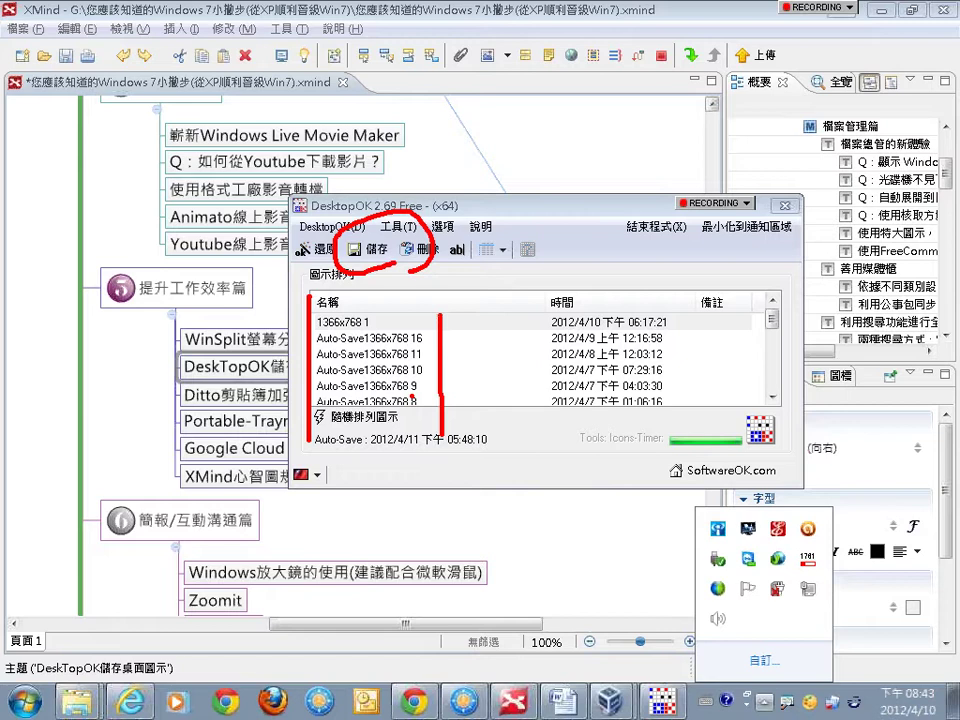
pyautogui.moveTo(392, 312); pyautogui.dragTo(422, 292)
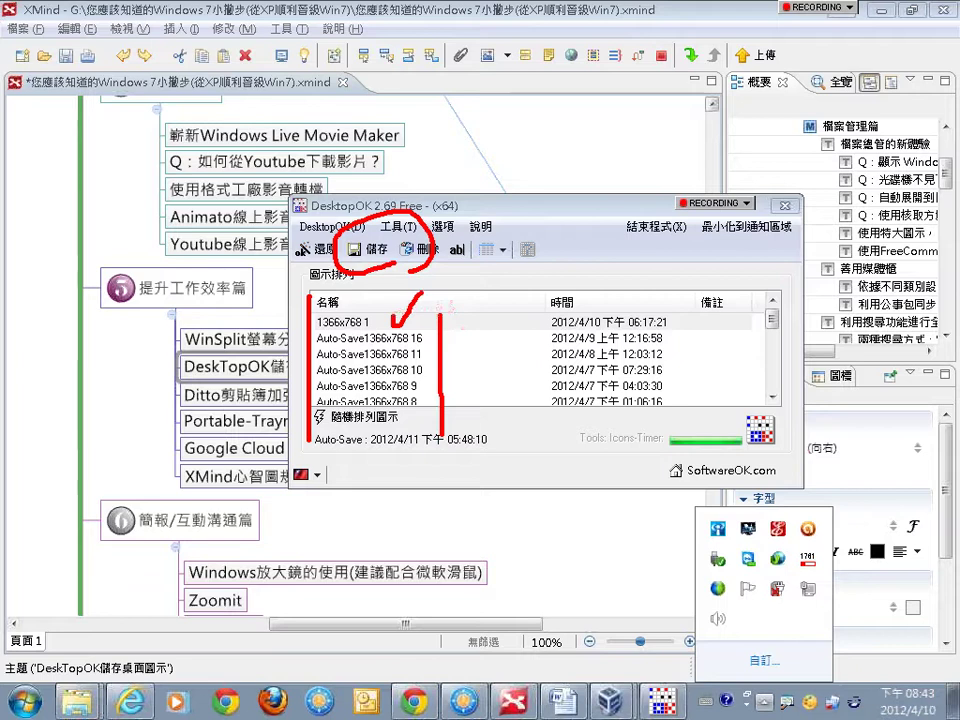
pyautogui.press('Escape')
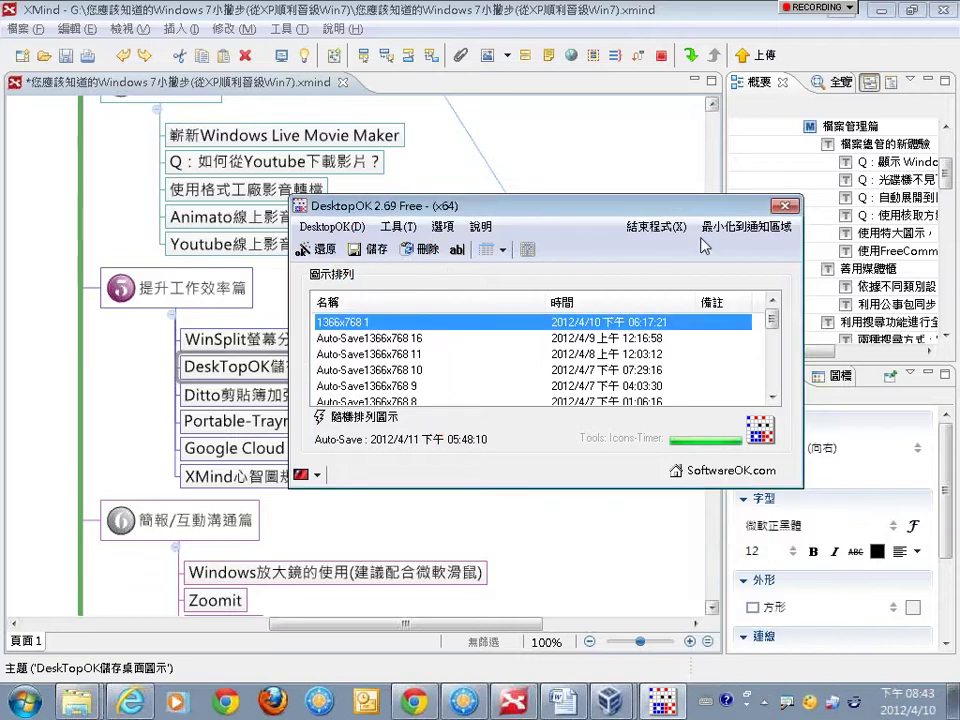
# Step: Switch to FreeCommander and open the folder G:\相關軟體整理\提升工作效率篇\DesktopOK儲存桌面圖示
pyautogui.click(463, 700)
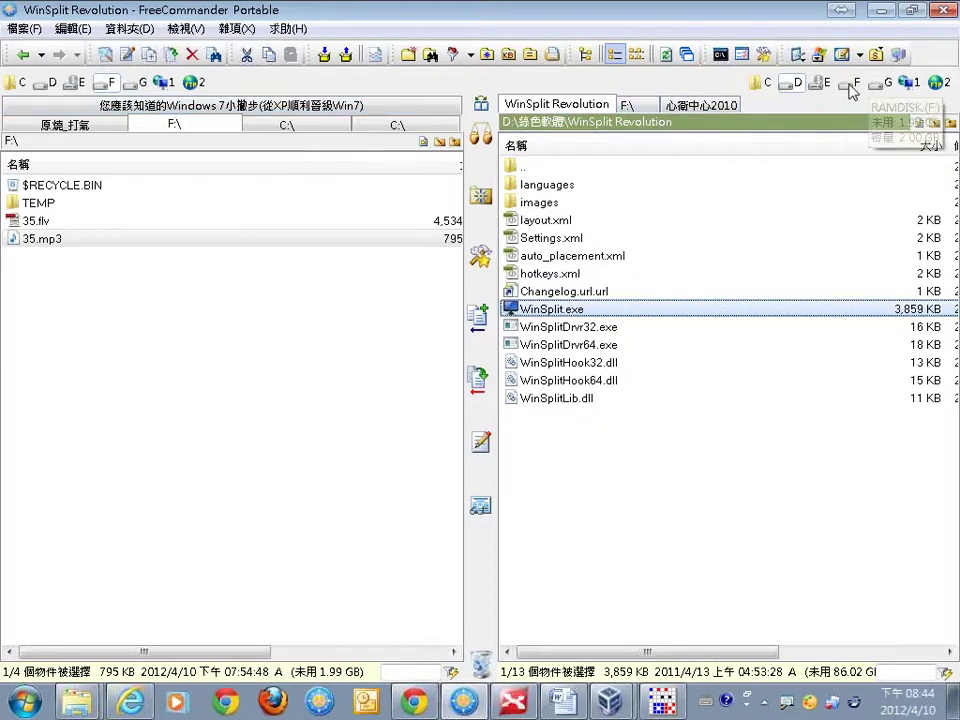
pyautogui.click(878, 85)
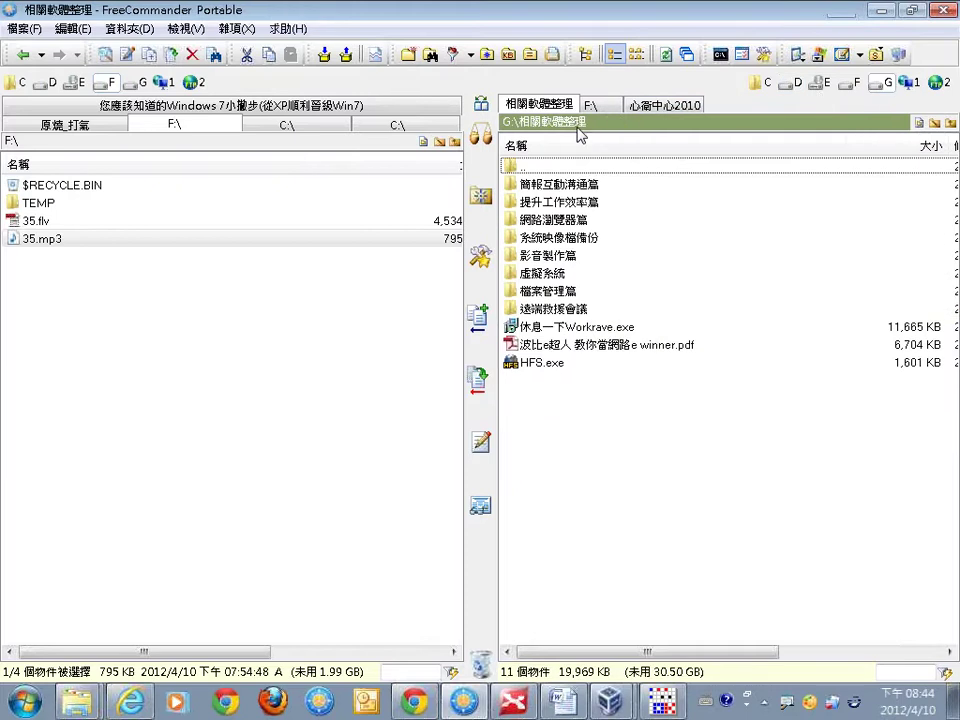
pyautogui.doubleClick(540, 203)
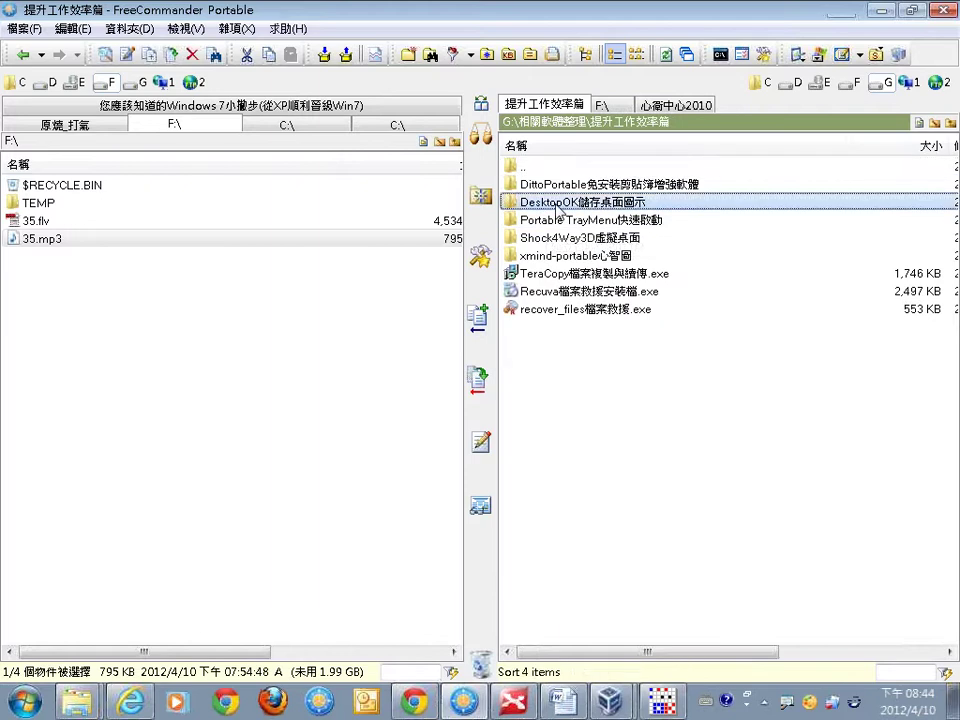
pyautogui.doubleClick(558, 204)
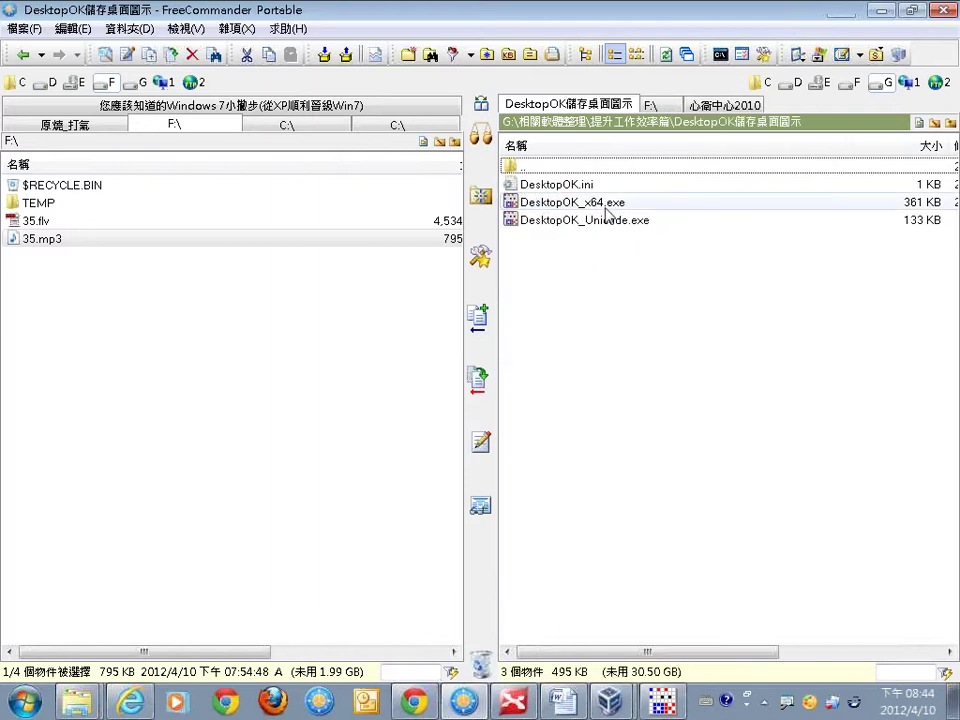
# Step: Inspect the file details of DesktopOK_x64.exe, DesktopOK_Unicode.exe and DesktopOK.ini in the DesktopOK folder
pyautogui.click(612, 205)
pyautogui.click(619, 222)
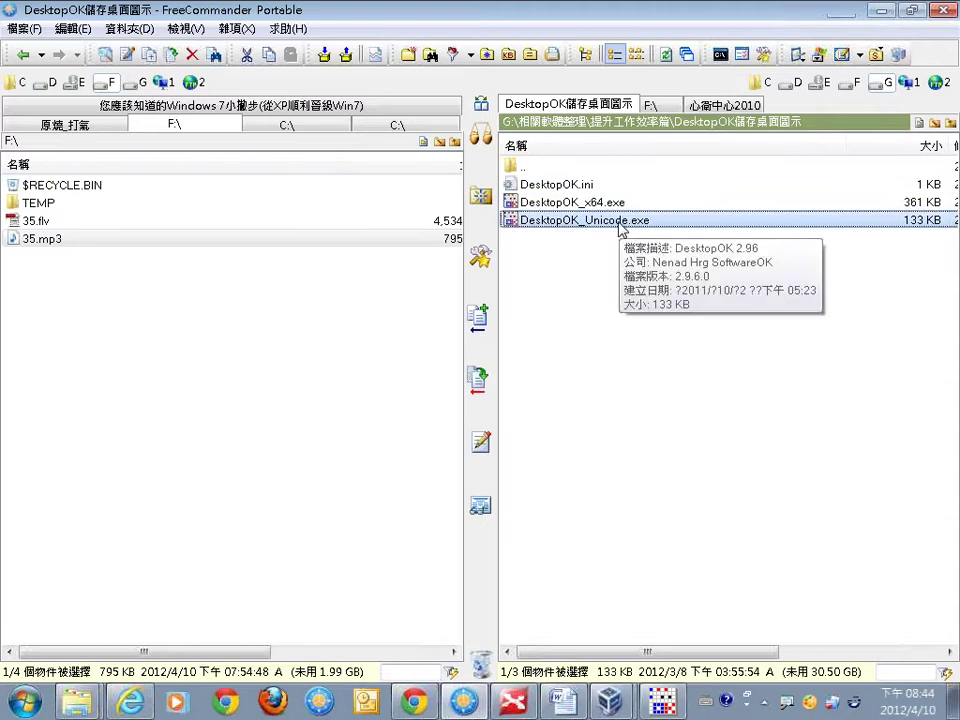
pyautogui.click(537, 186)
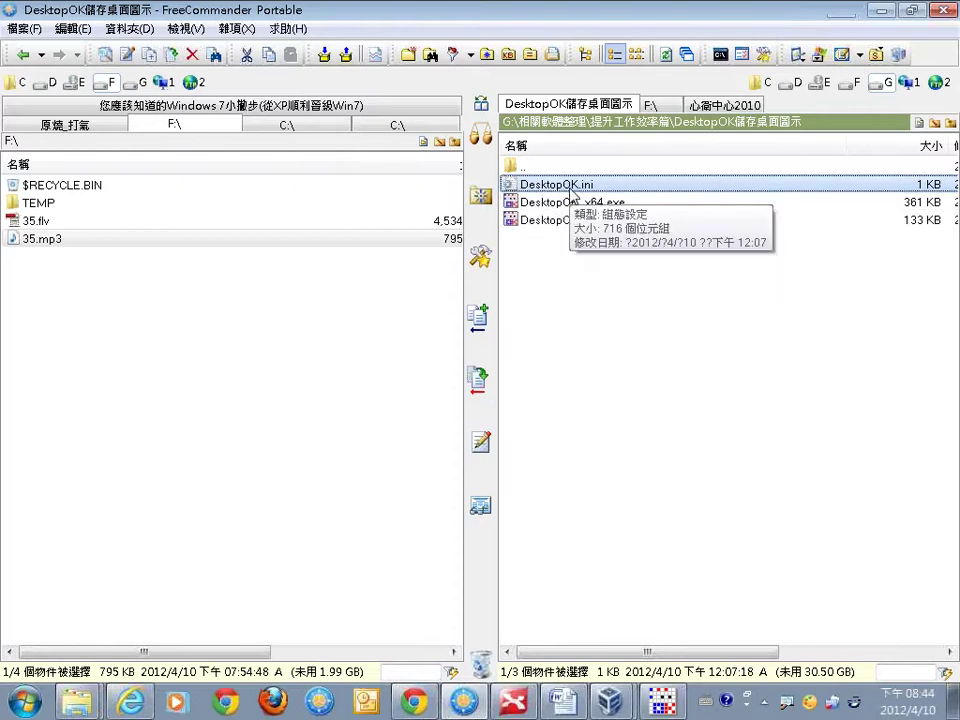
# Step: Switch to DesktopOK, mark its 隨 Windows 啟動 DesktopOK option with a red tick, and clear the annotation
pyautogui.click(663, 705)
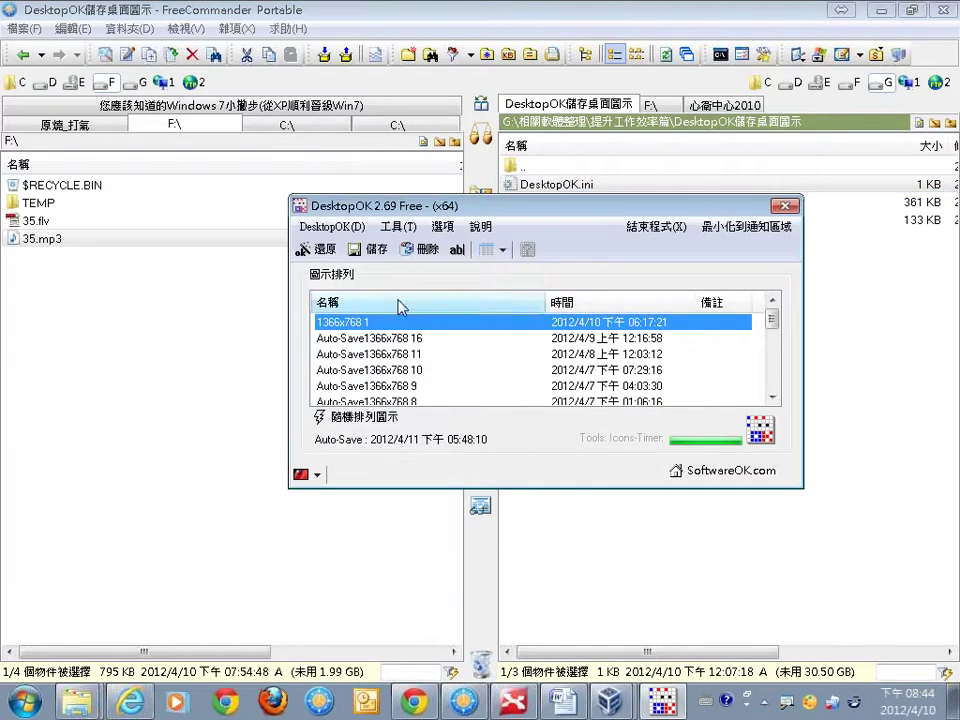
pyautogui.click(399, 227)
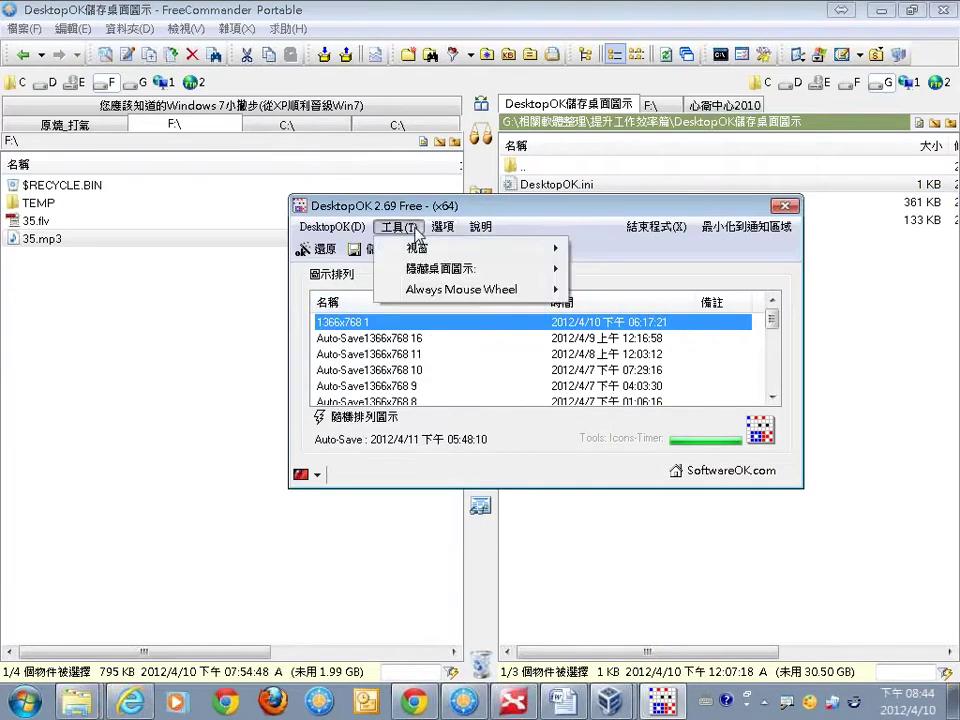
pyautogui.moveTo(443, 227)
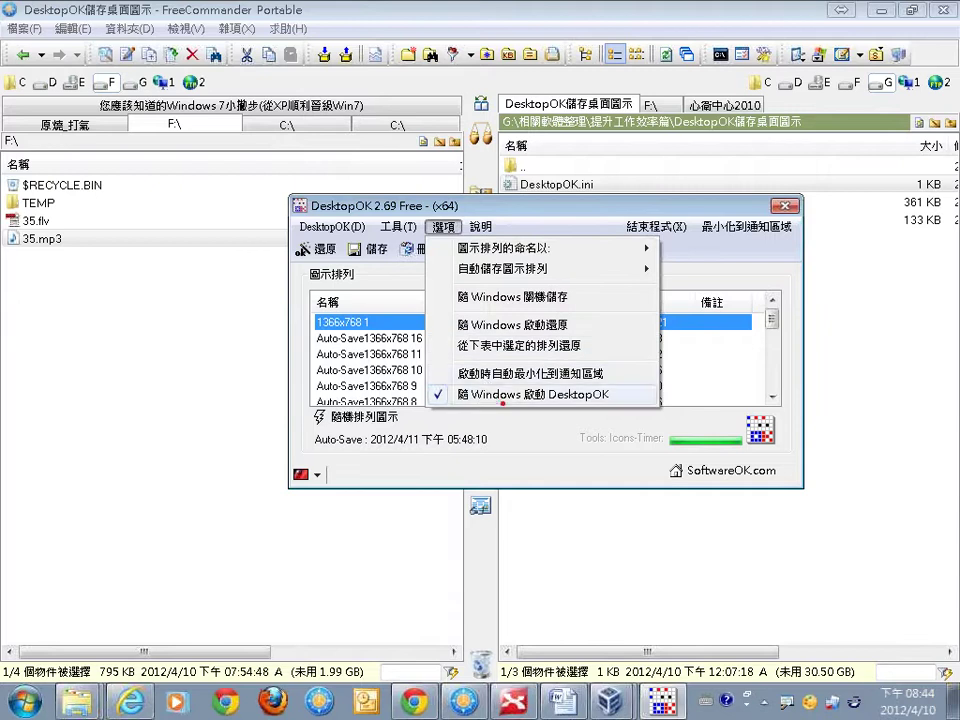
pyautogui.moveTo(507, 404); pyautogui.dragTo(553, 414)
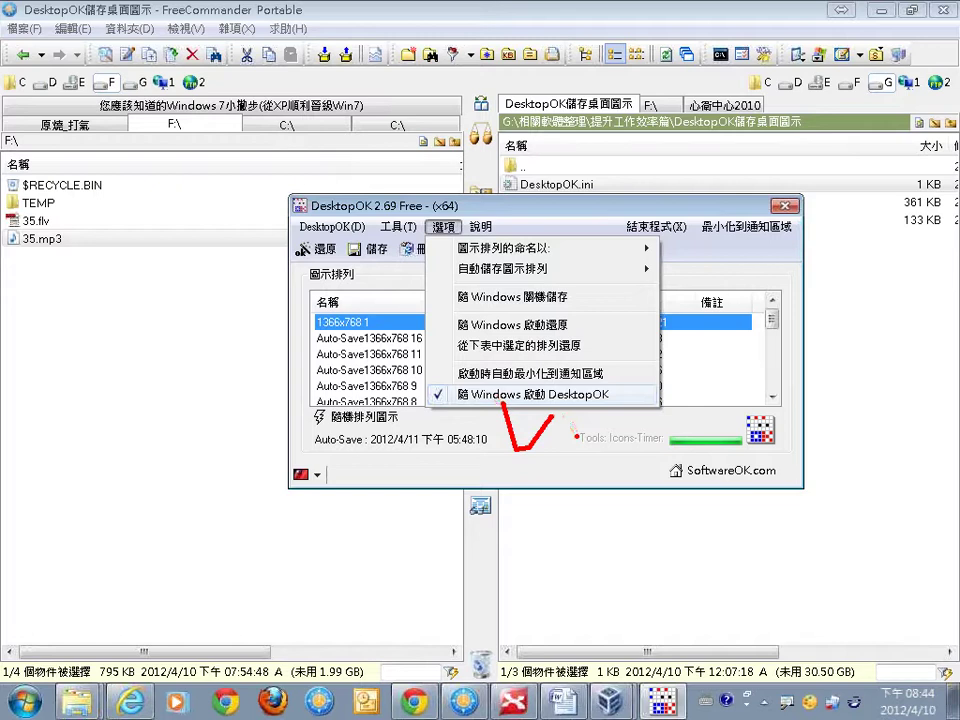
pyautogui.press('Escape')
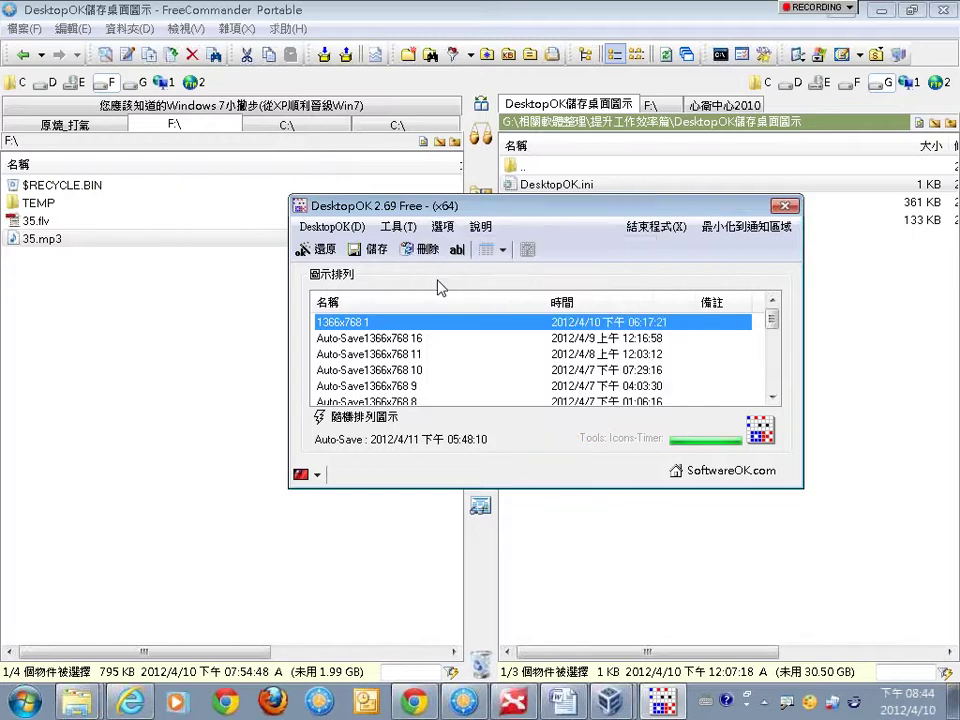
# Step: Examine DesktopOK's 自動儲存圖示排列 settings for save interval and number of kept layouts, and close the DesktopOK window
pyautogui.click(403, 232)
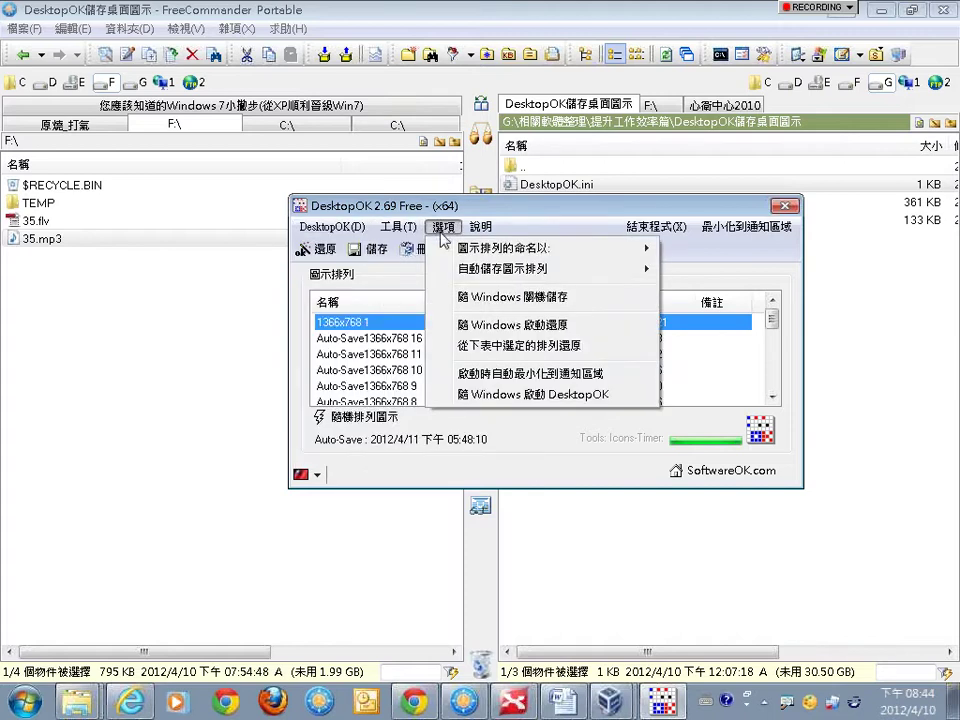
pyautogui.moveTo(533, 278)
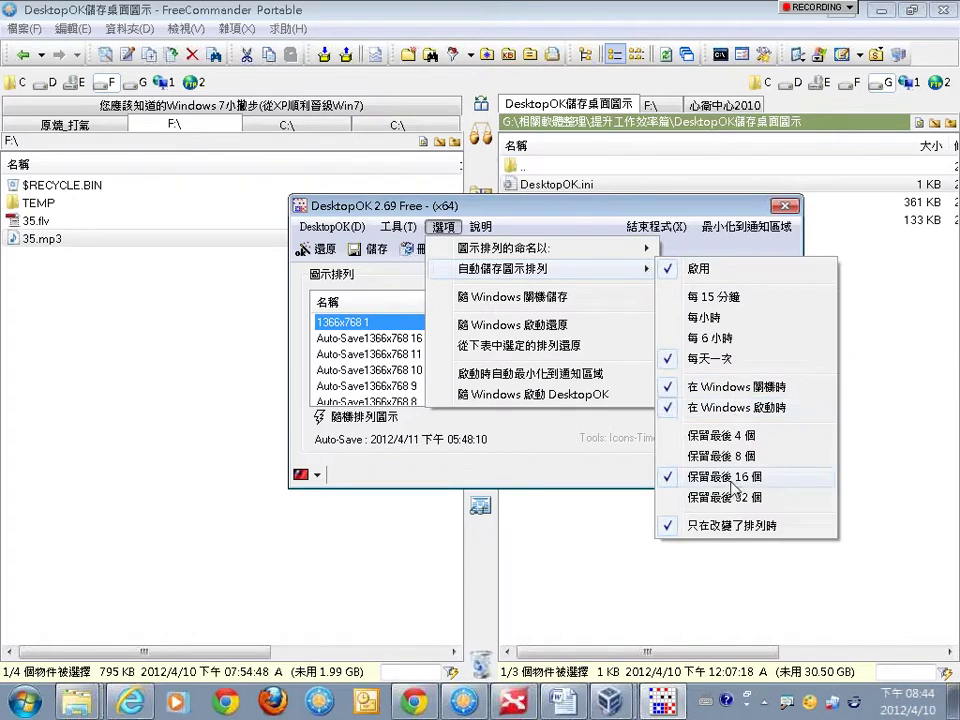
pyautogui.click(621, 208)
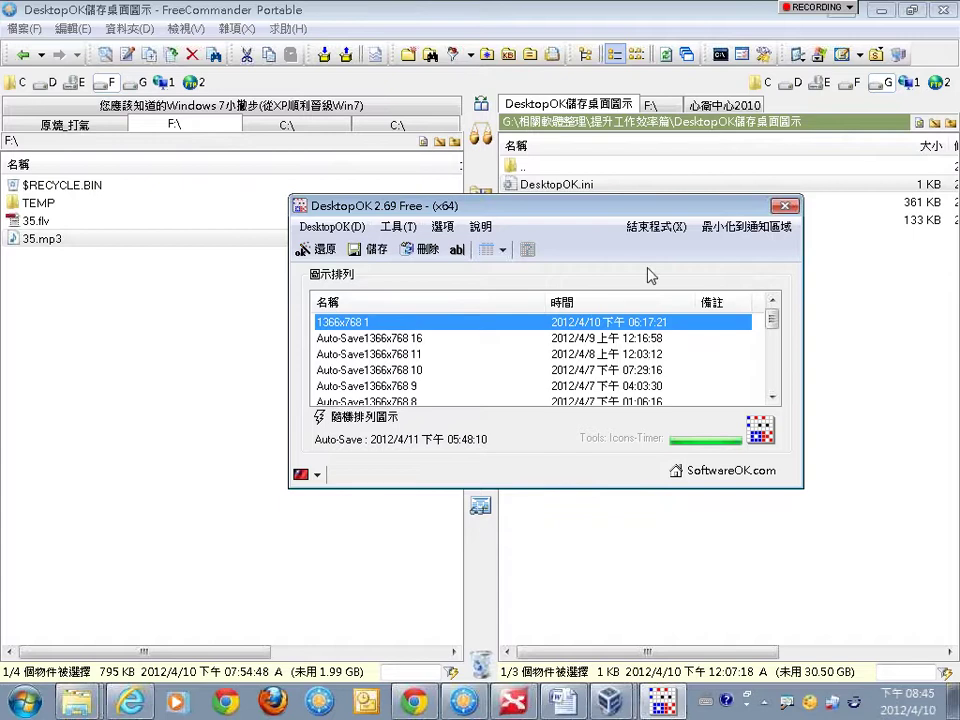
pyautogui.click(785, 207)
# Step: Return to XMind, select the Ditto剪貼簿加強 topic in the mind map, and open the Ditto clipboard history
pyautogui.doubleClick(522, 166)
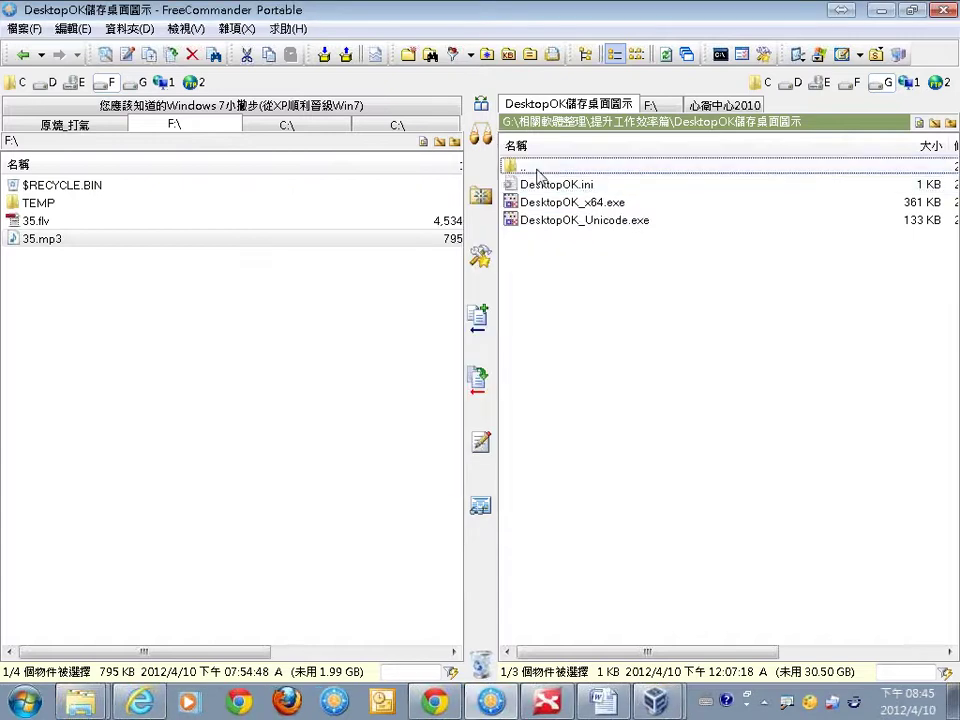
pyautogui.click(545, 700)
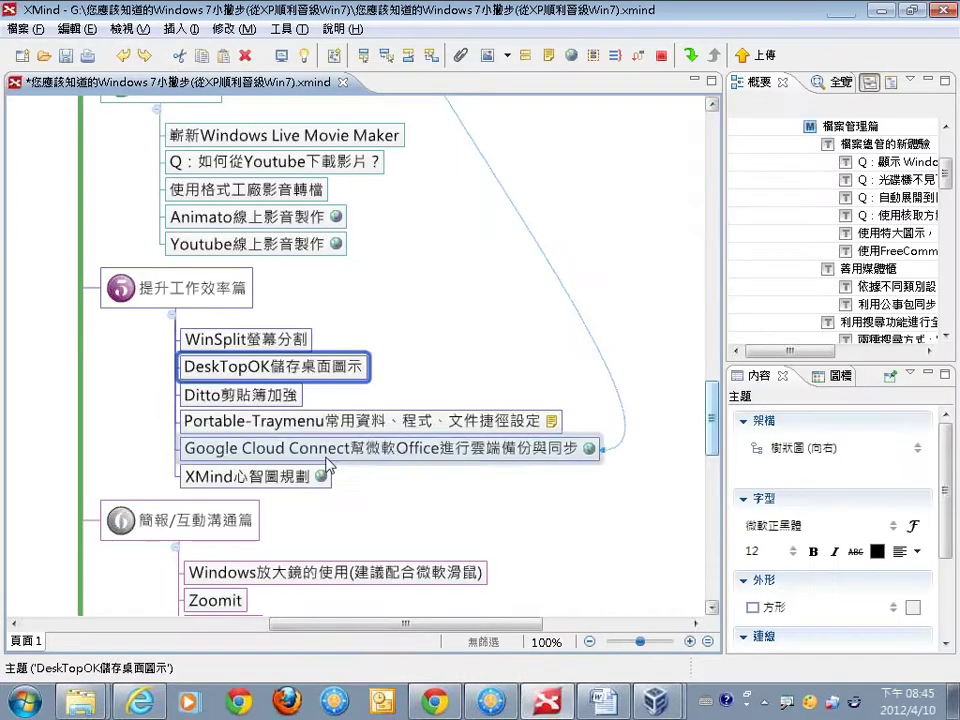
pyautogui.press('Down')
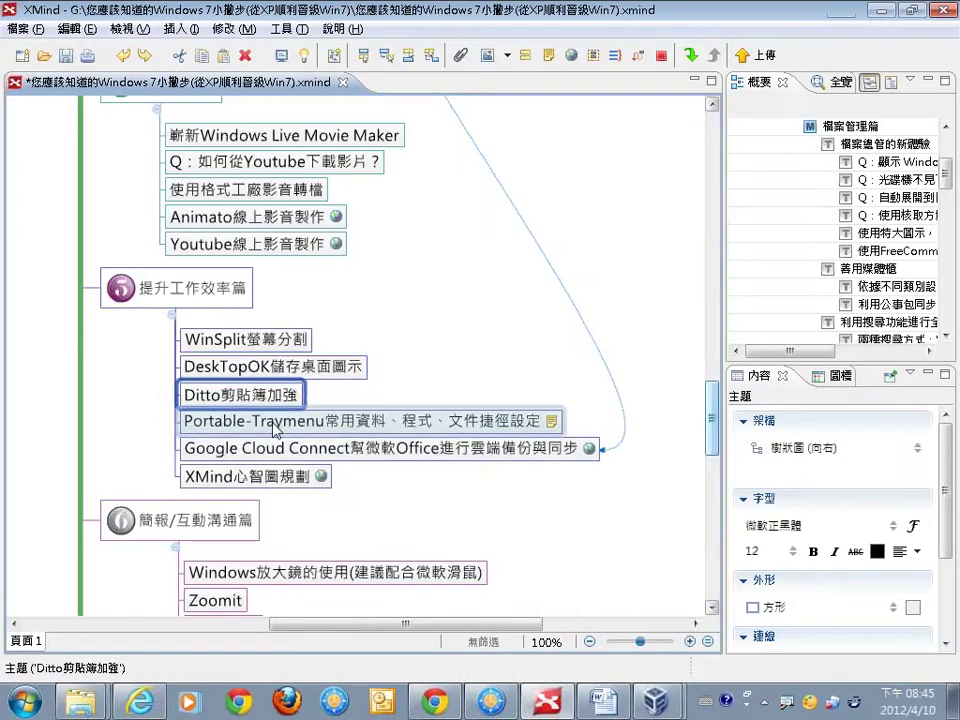
pyautogui.click(276, 426)
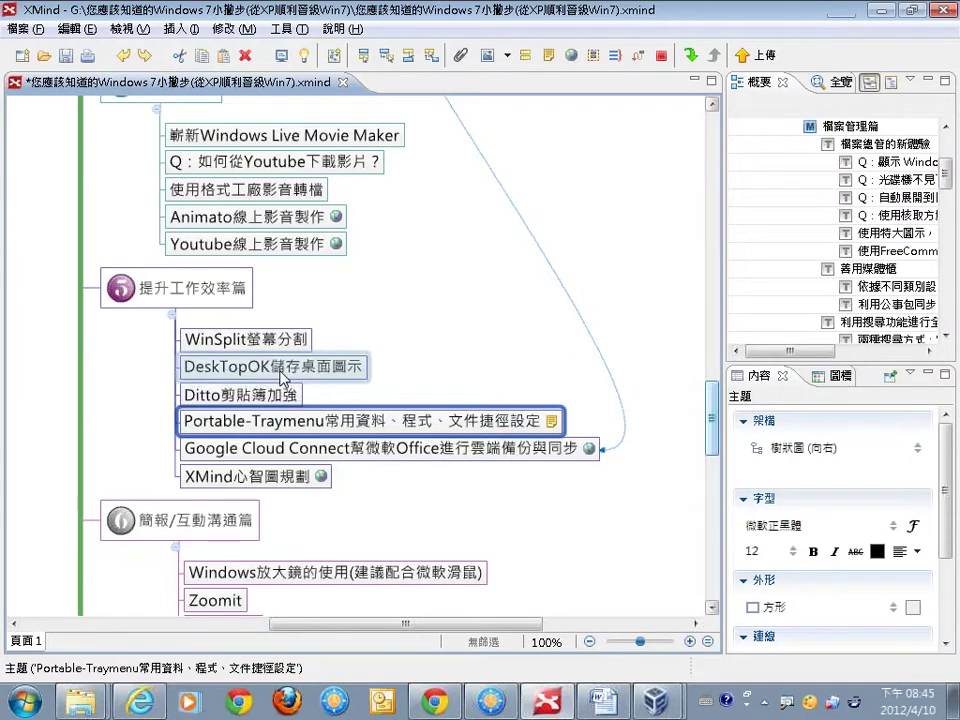
pyautogui.click(283, 396)
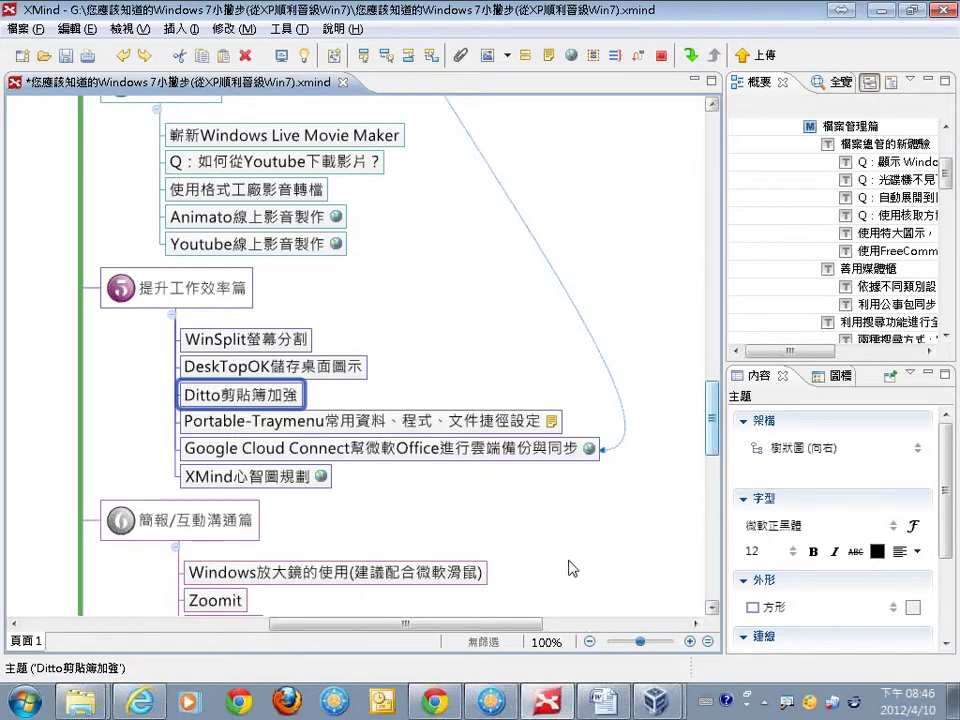
pyautogui.click(857, 706)
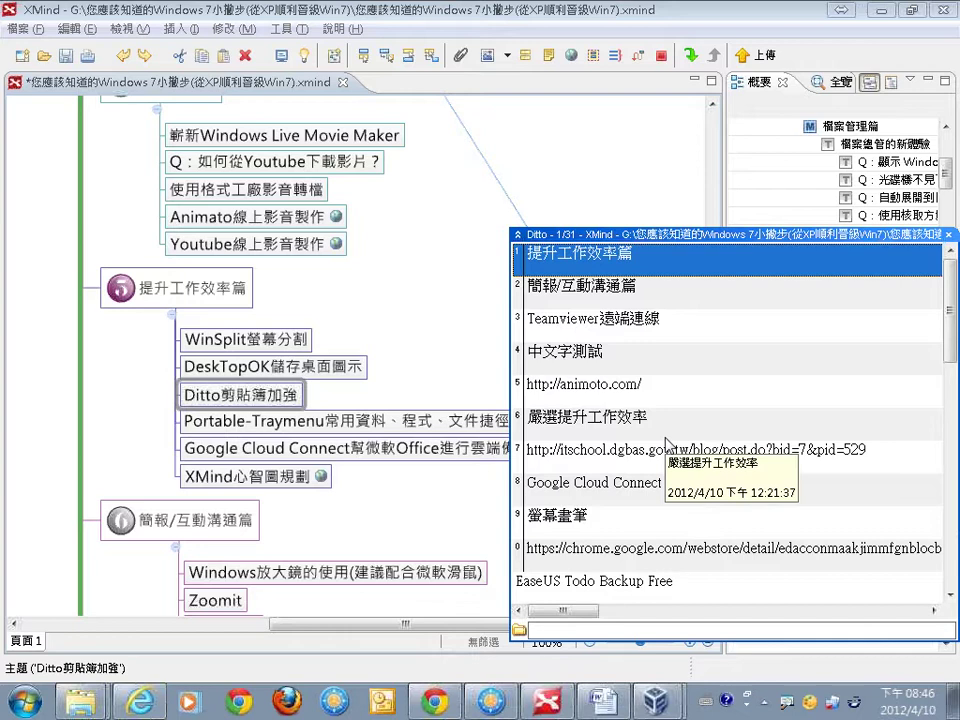
# Step: Switch to Chrome, copy the skeleton snapshot image from the BioDigital Human page, and view it in the Ditto clipboard history
pyautogui.click(441, 702)
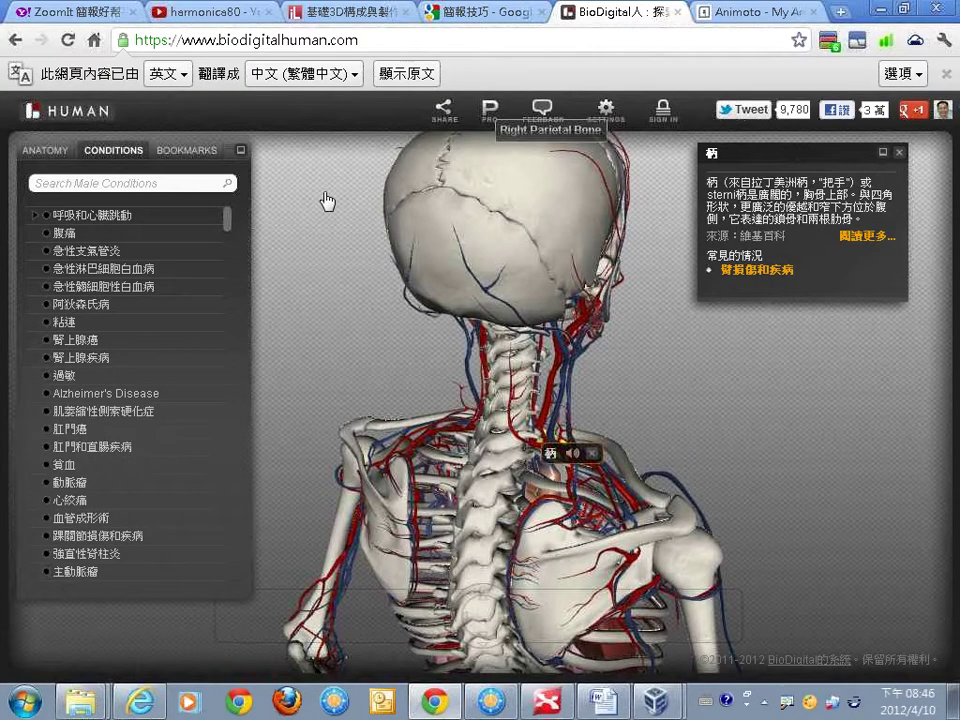
pyautogui.moveTo(388, 632)
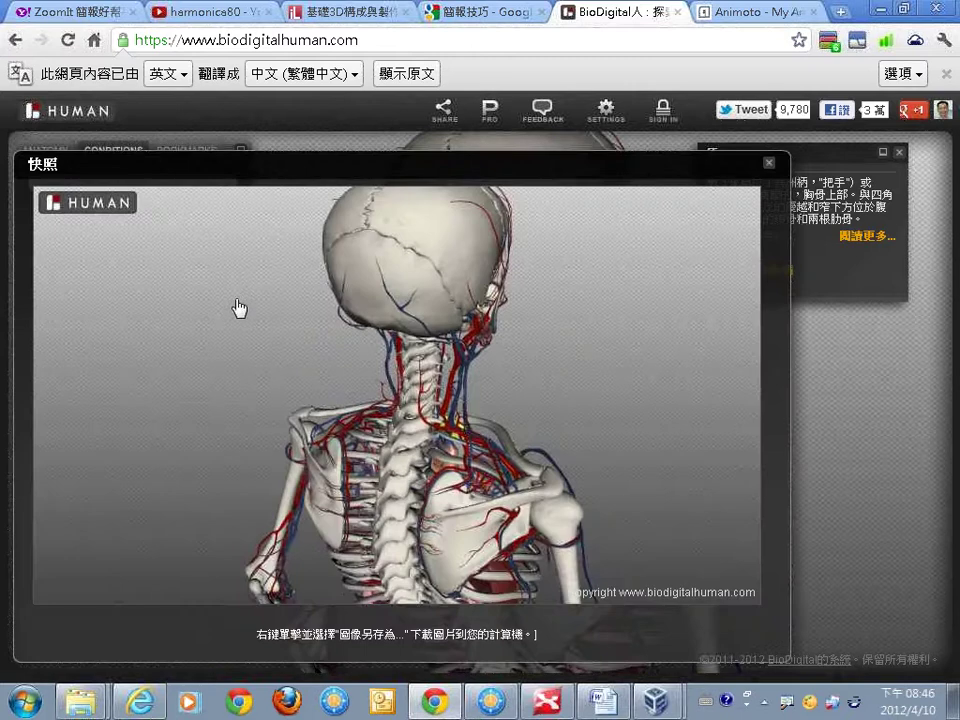
pyautogui.rightClick(240, 299)
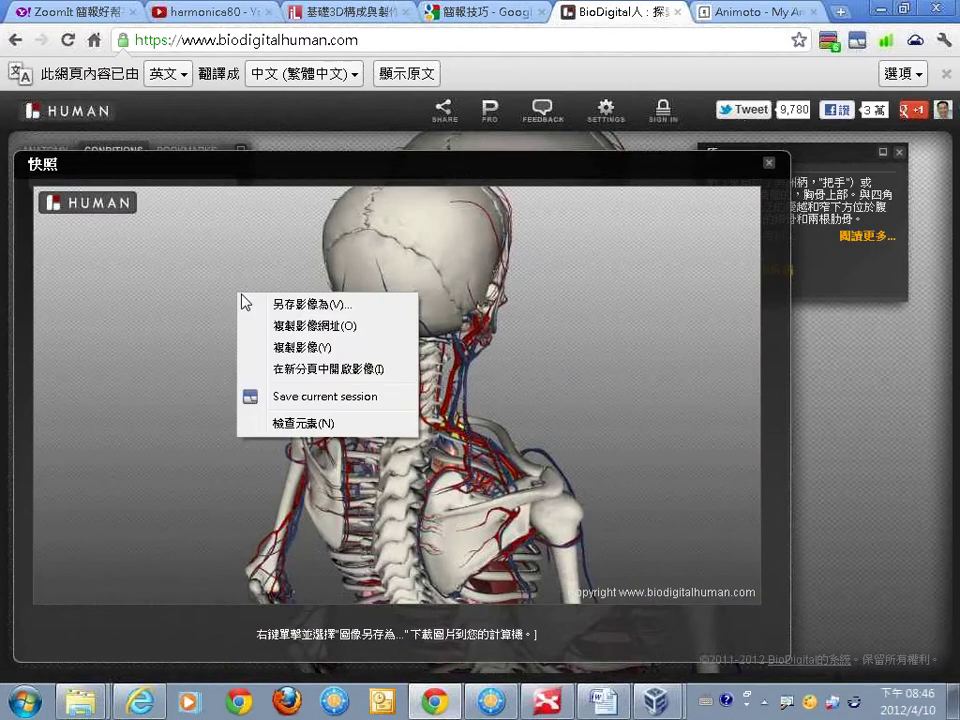
pyautogui.click(290, 349)
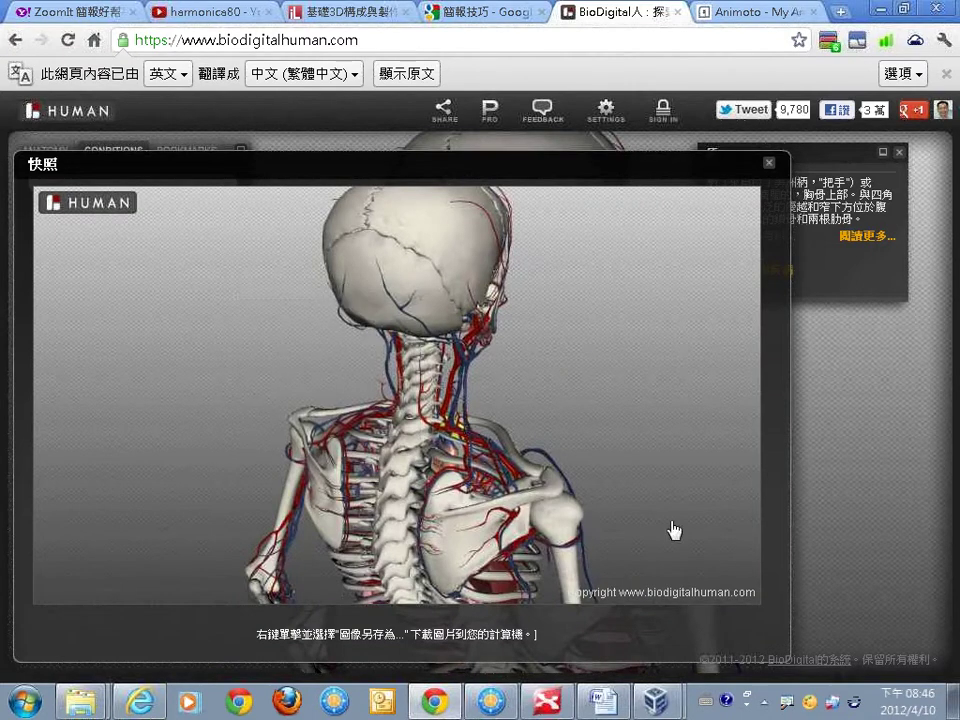
pyautogui.hotkey('ctrl', '`')
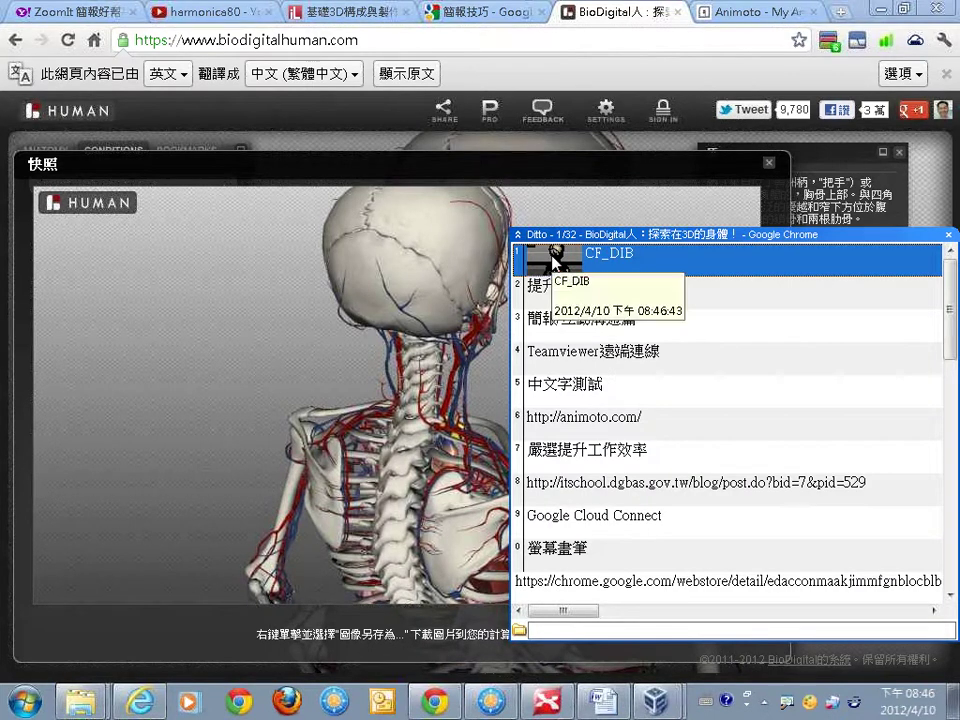
# Step: Switch to FreeCommander, copy recover_files檔案救援.exe, and underline its entry in the Ditto history in red before clearing the annotation
pyautogui.click(490, 700)
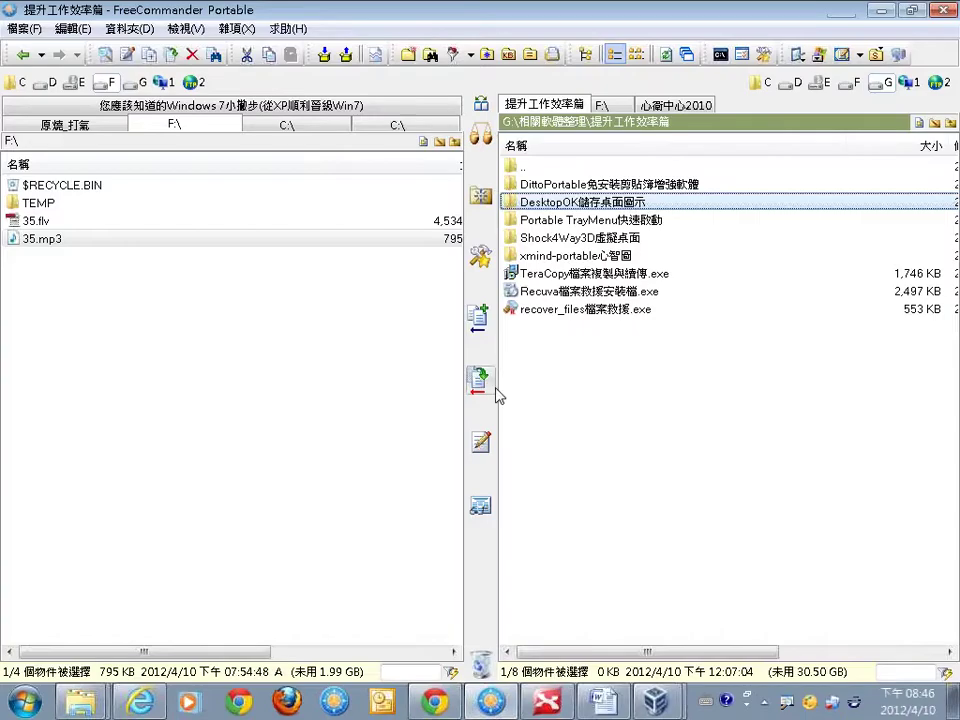
pyautogui.click(555, 311)
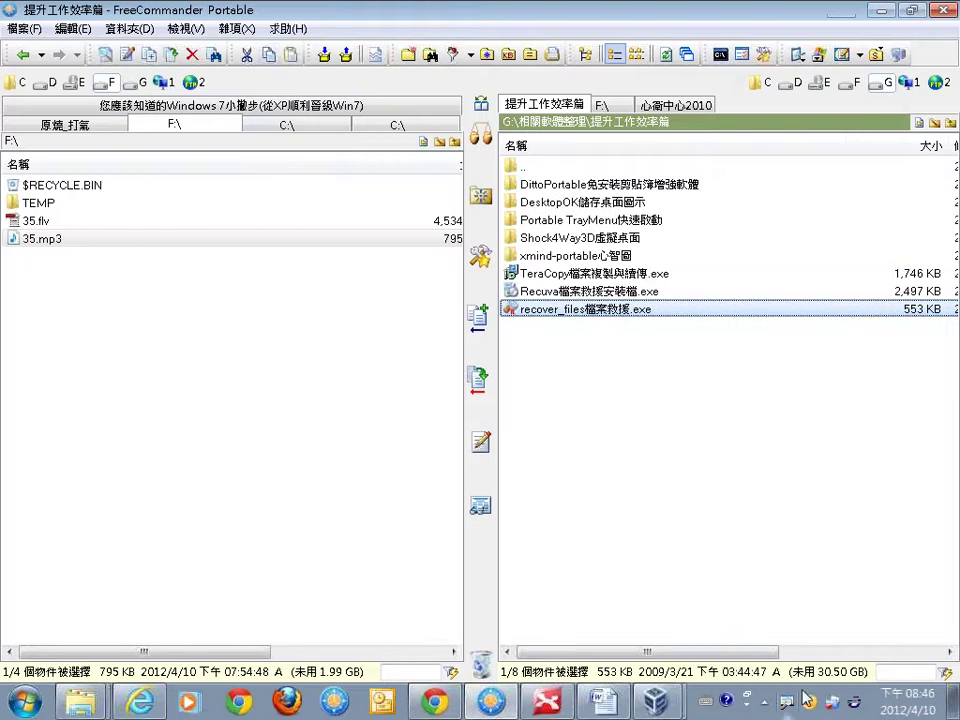
pyautogui.click(860, 704)
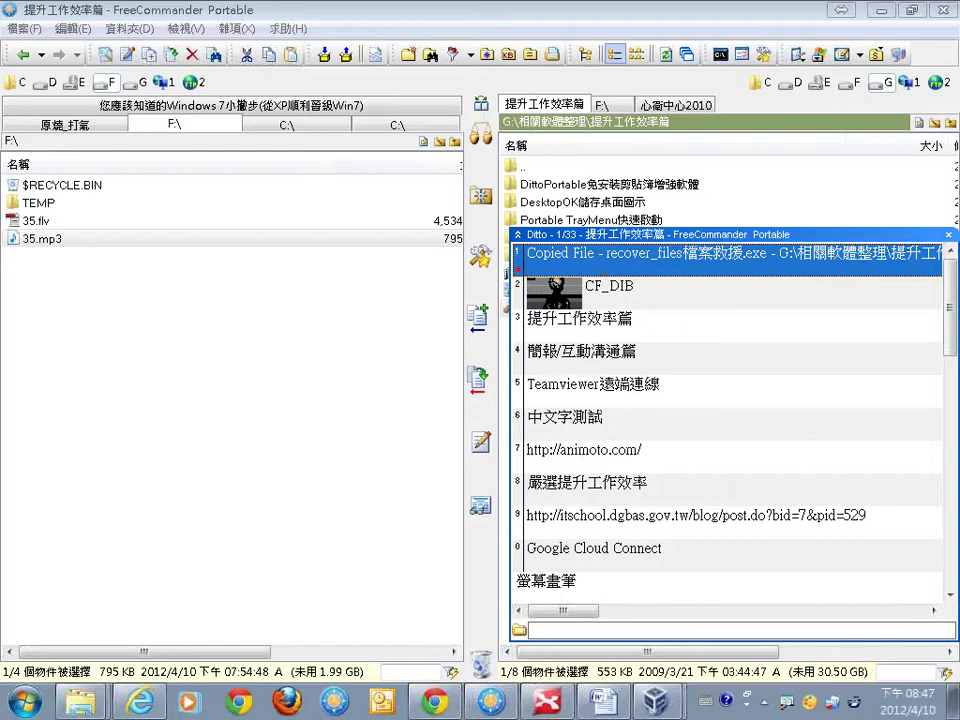
pyautogui.moveTo(517, 268); pyautogui.dragTo(604, 268)
pyautogui.rightClick(604, 268)
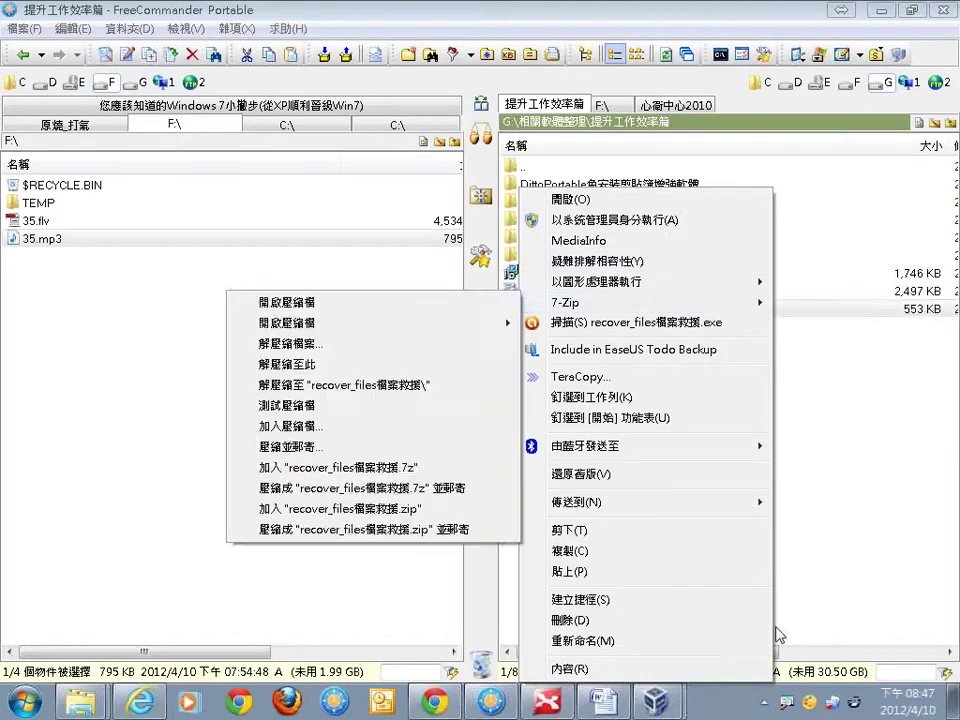
pyautogui.press('Escape')
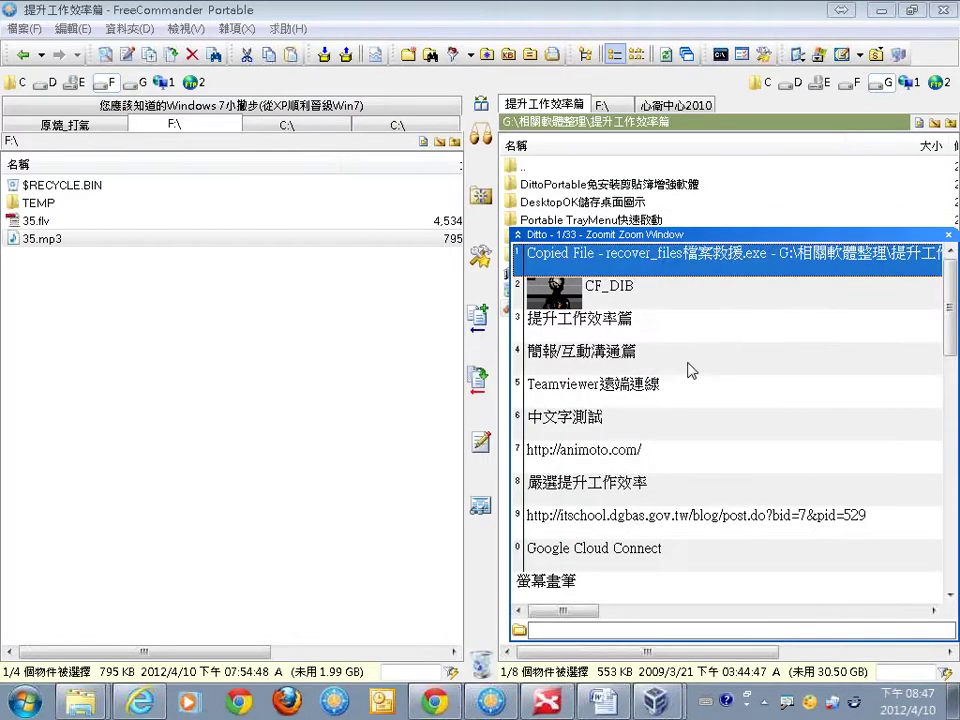
# Step: Paste the 簡報/互動溝通篇 clip from the Ditto history into Chrome's address bar, replacing the BioDigital Human URL
pyautogui.click(603, 363)
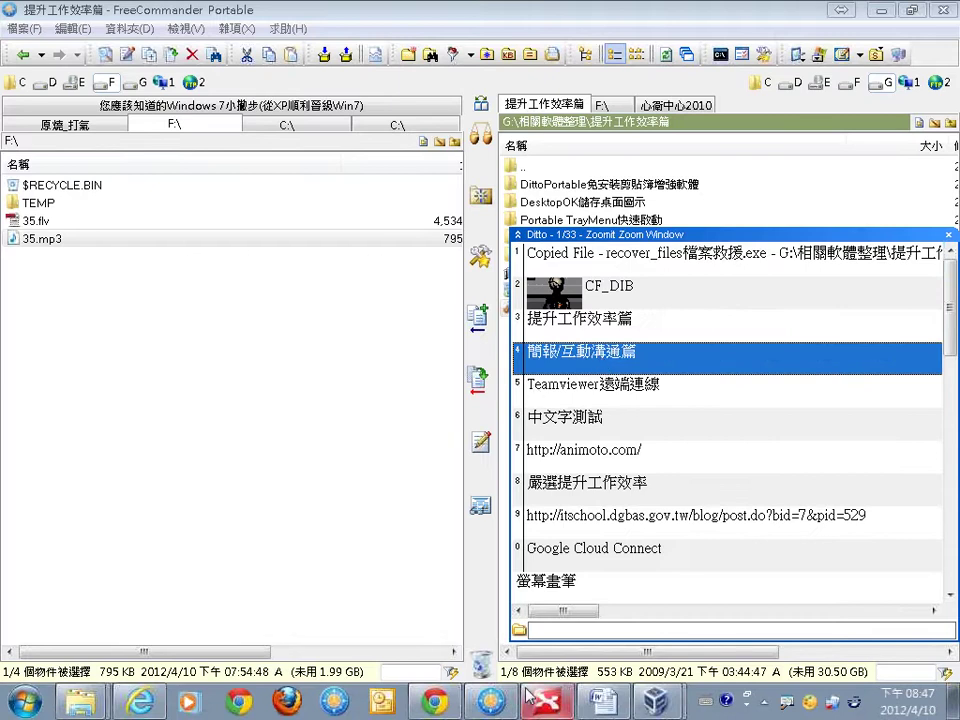
pyautogui.click(510, 710)
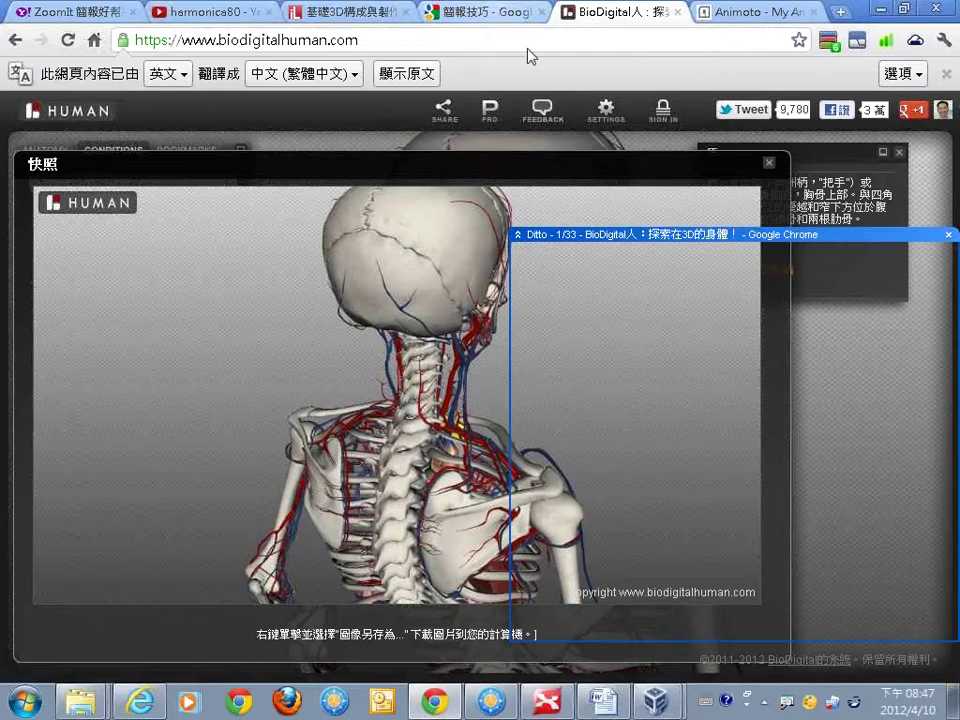
pyautogui.click(580, 38)
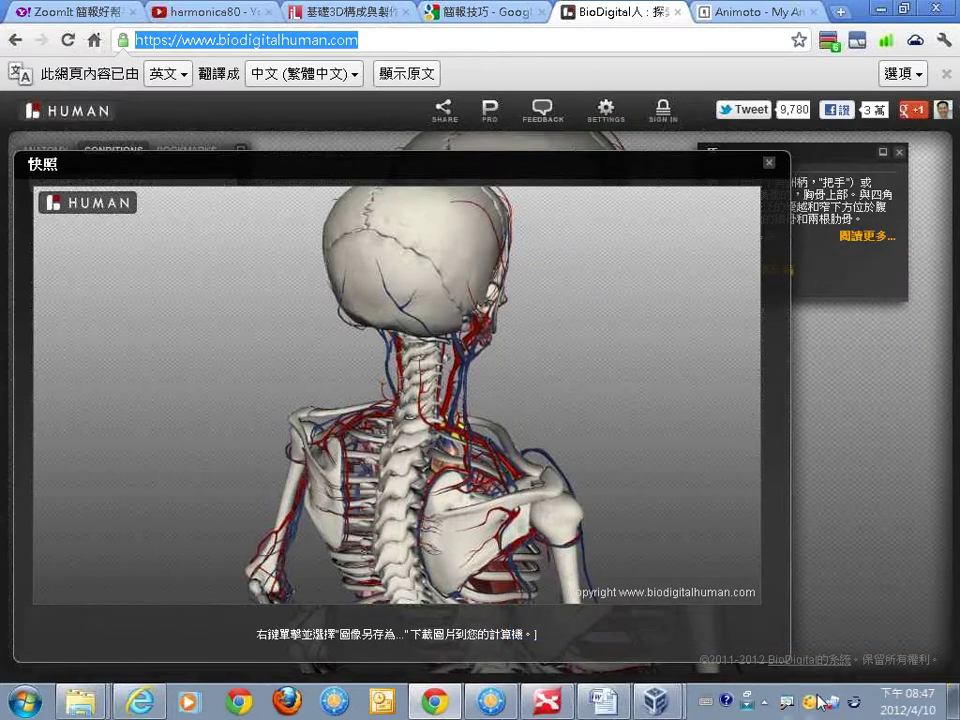
pyautogui.click(853, 700)
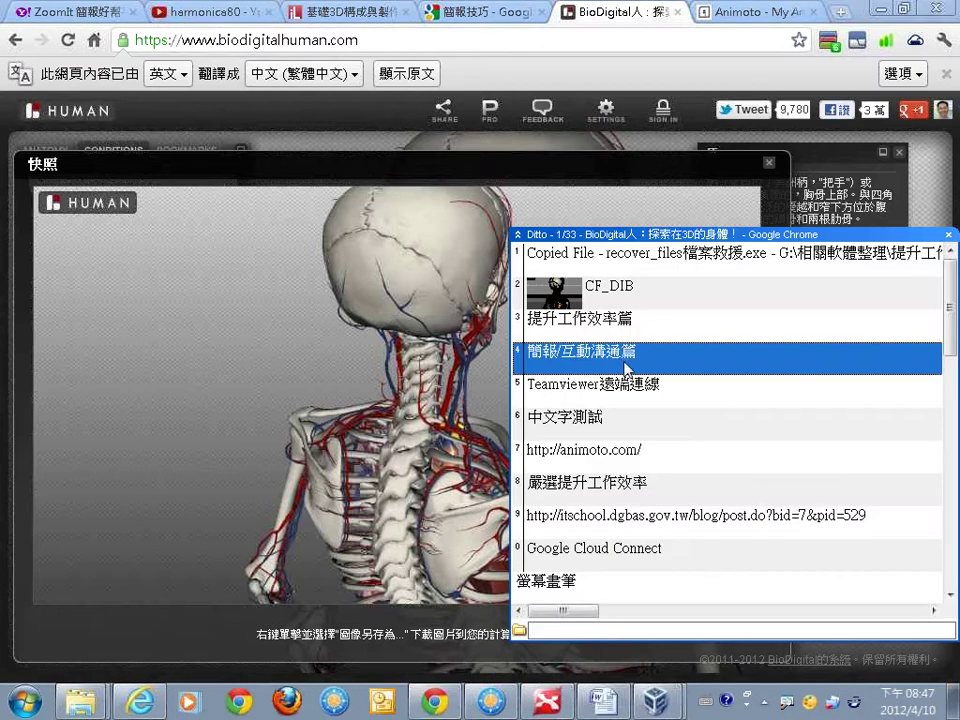
pyautogui.doubleClick(624, 360)
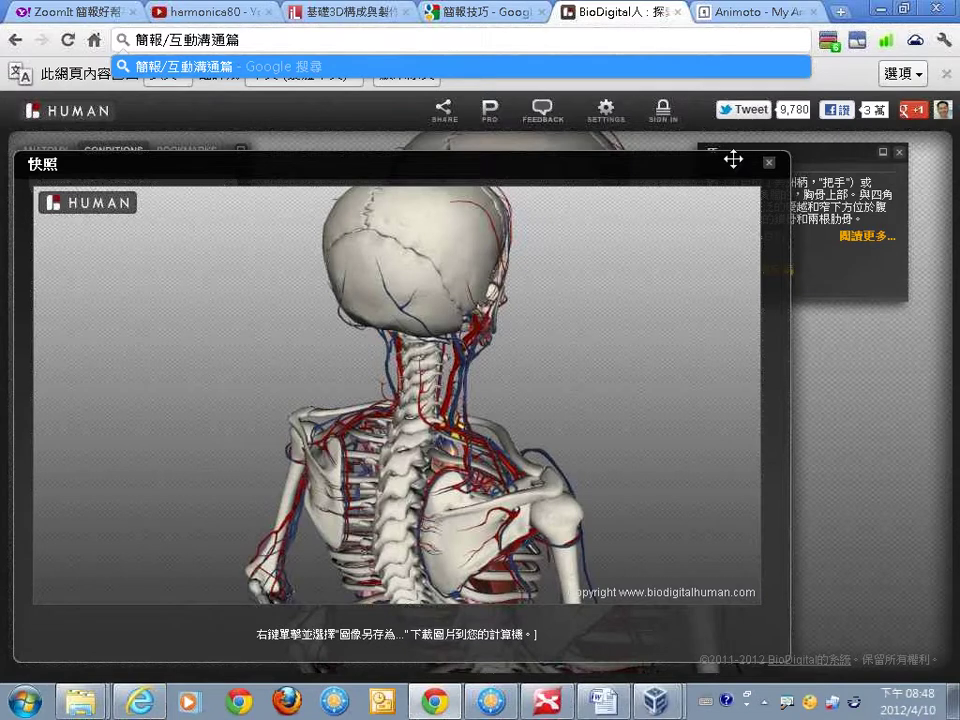
# Step: Close the page's 快照 snapshot and examine the stored clips in the Ditto history, from the newest to the oldest
pyautogui.click(767, 165)
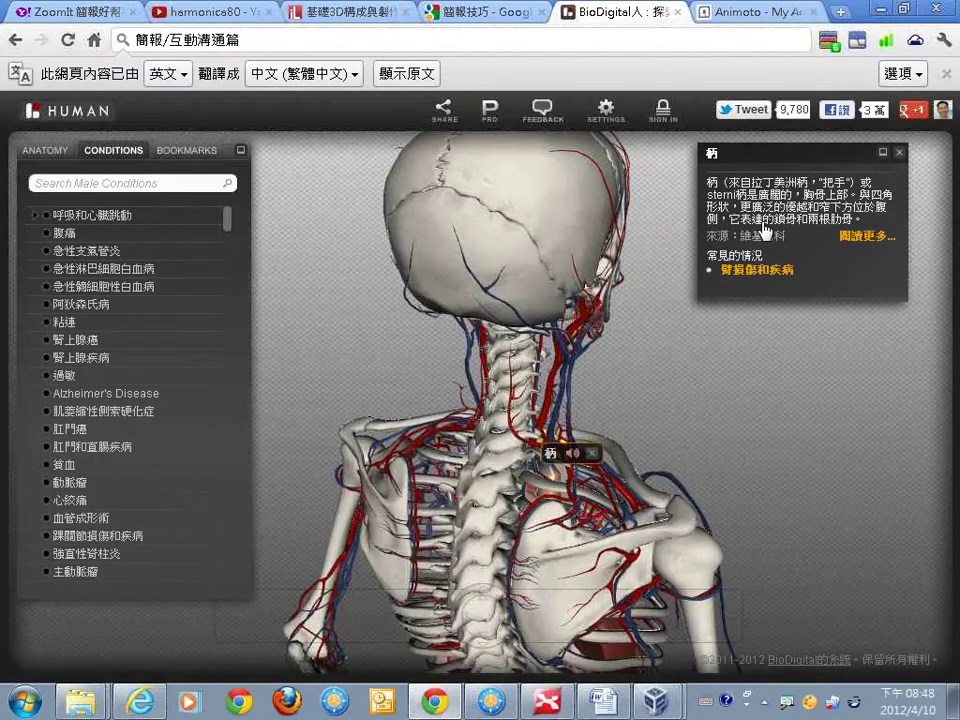
pyautogui.click(851, 708)
pyautogui.click(741, 390)
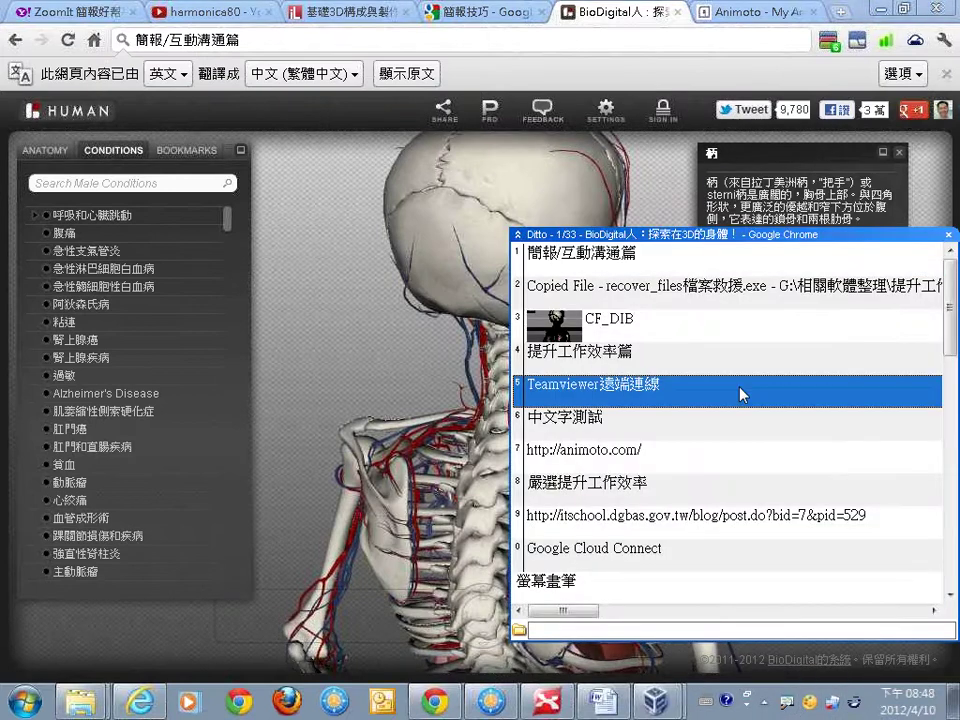
pyautogui.click(731, 430)
pyautogui.click(724, 456)
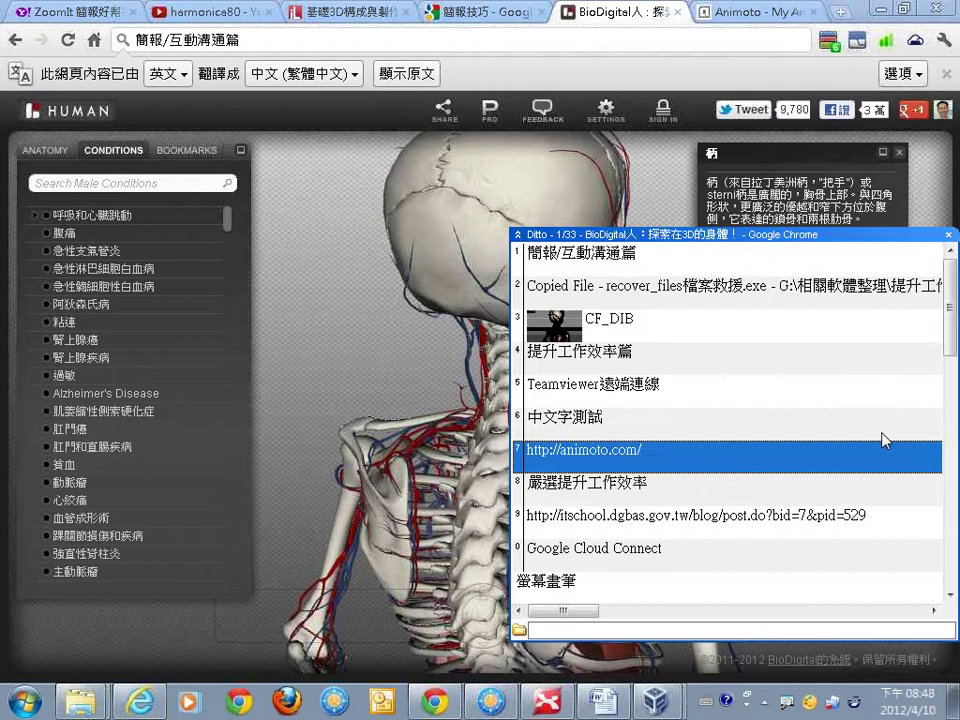
pyautogui.scroll(-7, 951, 350)
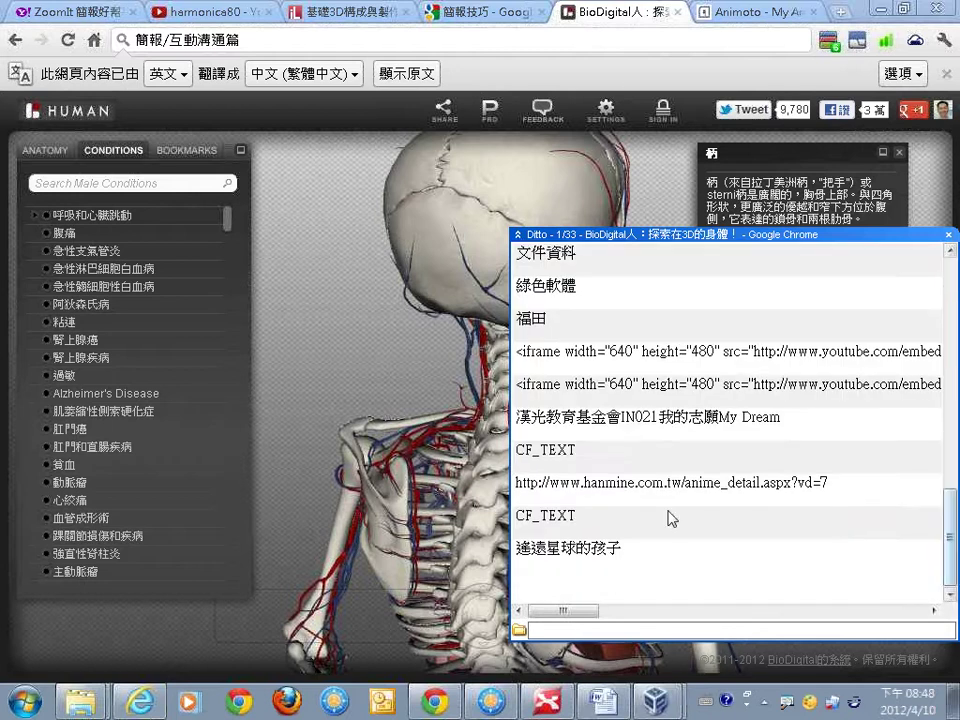
pyautogui.click(670, 549)
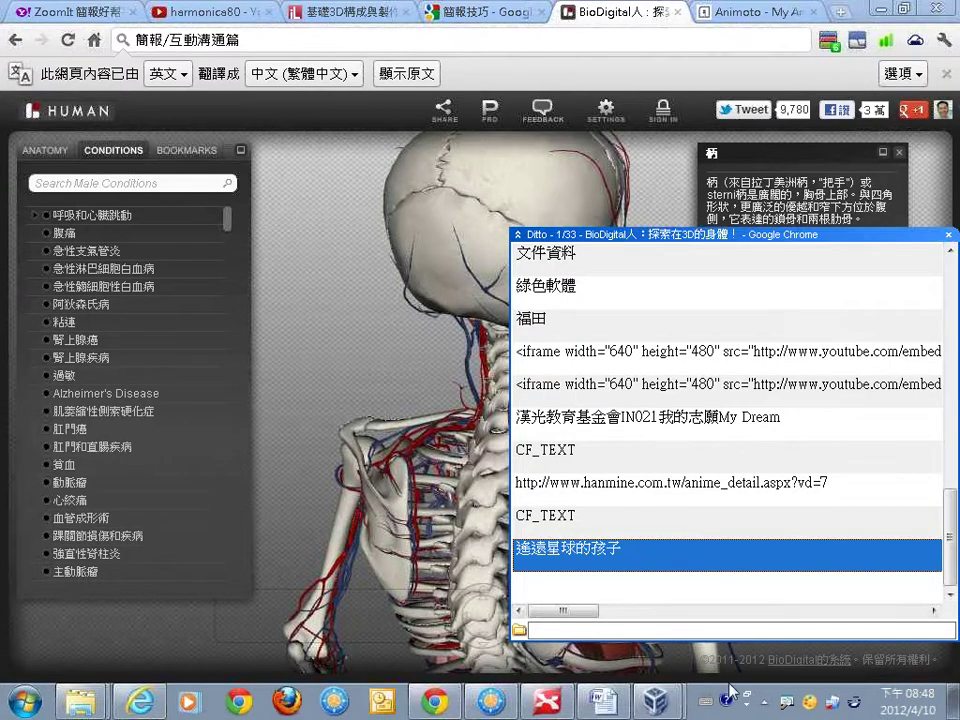
# Step: Open Ditto's 選項, circle 系統啟動時開啟 Ditto in red, clear the annotation, and enable that option
pyautogui.click(855, 708)
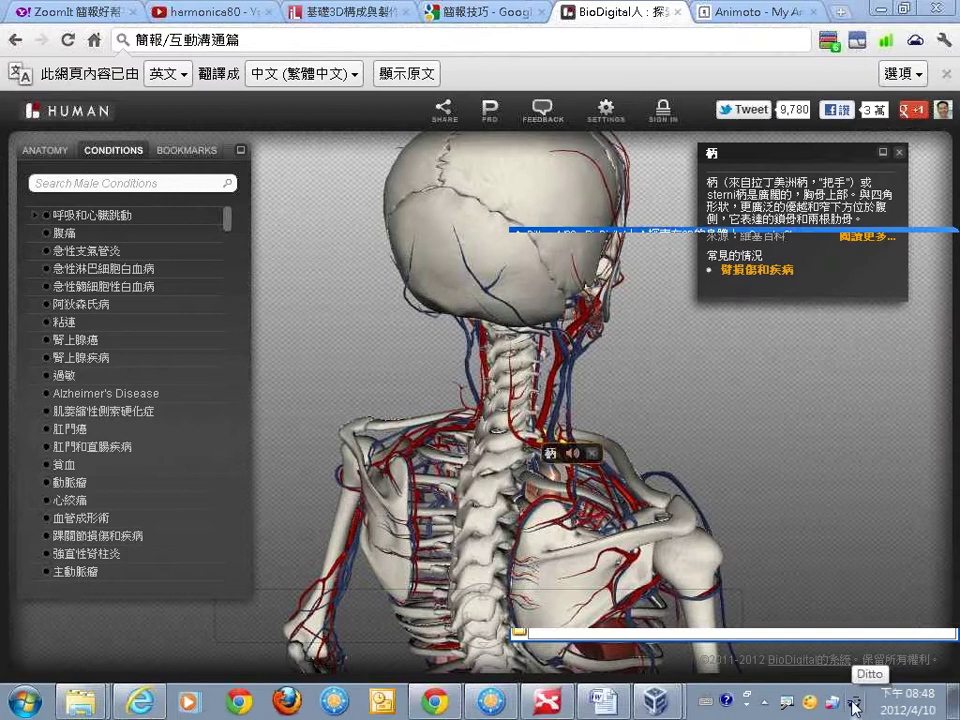
pyautogui.rightClick(855, 708)
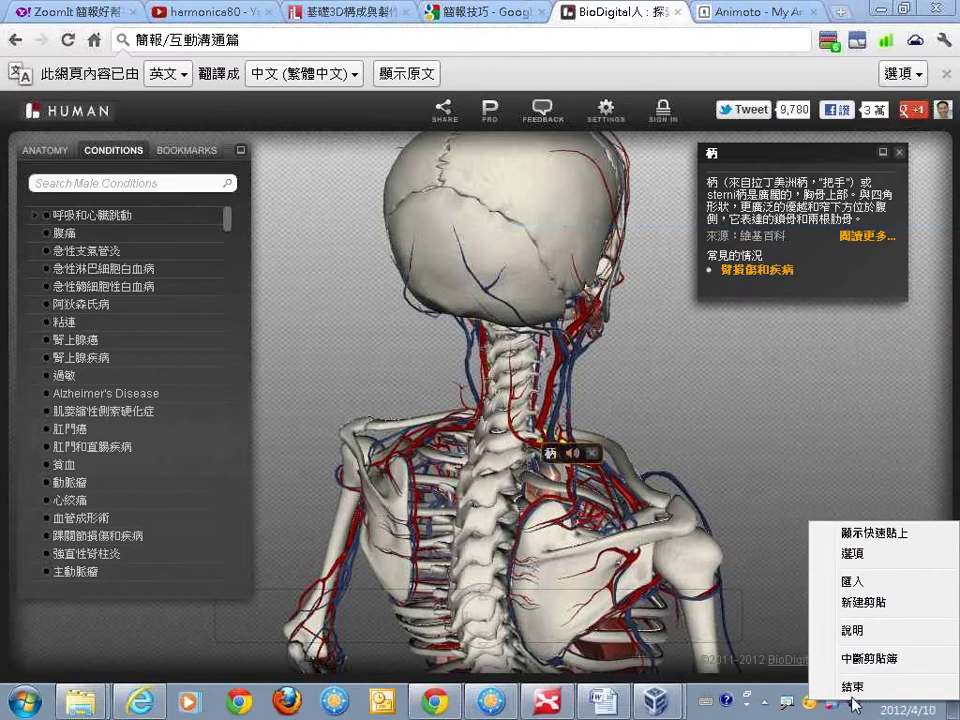
pyautogui.click(887, 558)
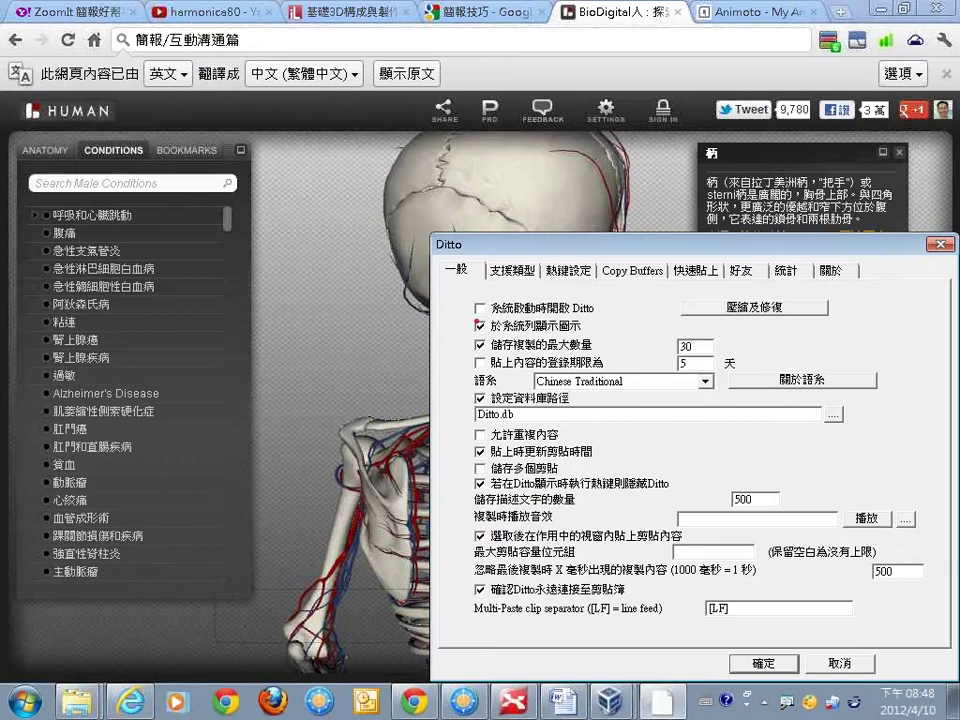
pyautogui.moveTo(477, 322)
pyautogui.mouseDown()
pyautogui.moveTo(466, 316)
pyautogui.moveTo(610, 307)
pyautogui.moveTo(458, 316)
pyautogui.mouseUp()
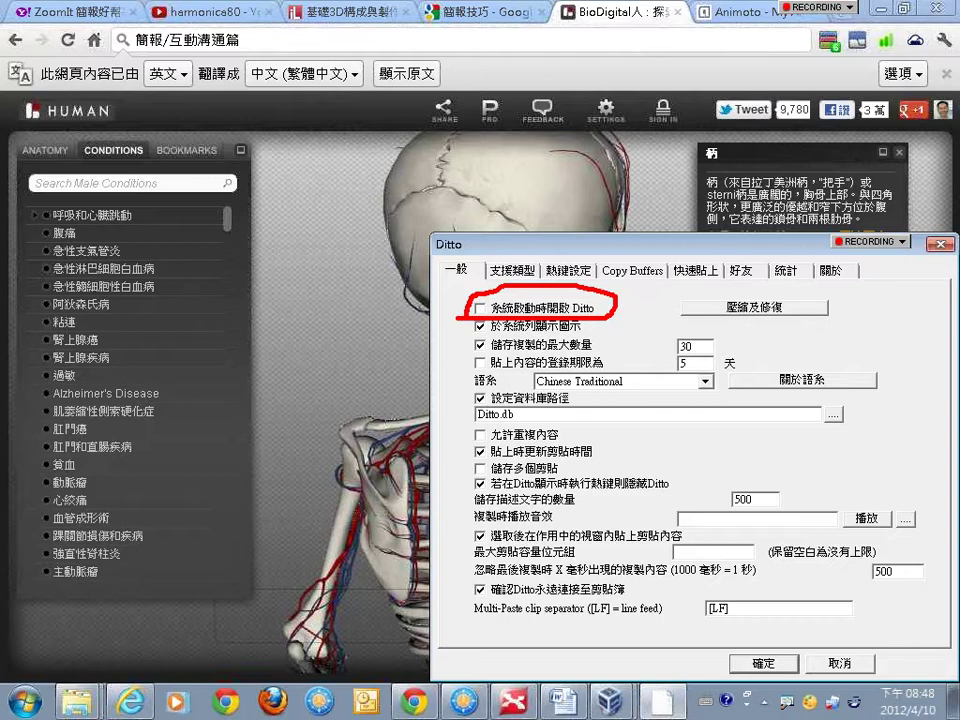
pyautogui.press('Escape')
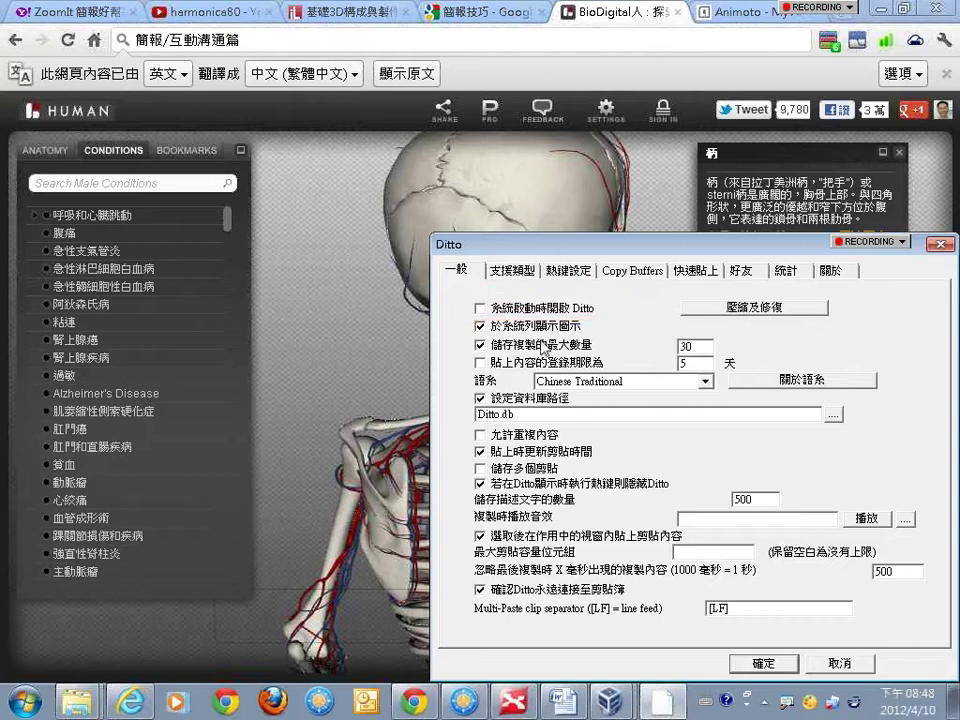
pyautogui.click(480, 308)
# Step: Circle the 儲存複製的最大數量 value and the Ditto.db database path in red, clear the annotations, and cancel the options dialog
pyautogui.hotkey('ctrl', '2')
pyautogui.moveTo(704, 347)
pyautogui.mouseDown()
pyautogui.moveTo(652, 360)
pyautogui.moveTo(690, 322)
pyautogui.moveTo(718, 327)
pyautogui.mouseUp()
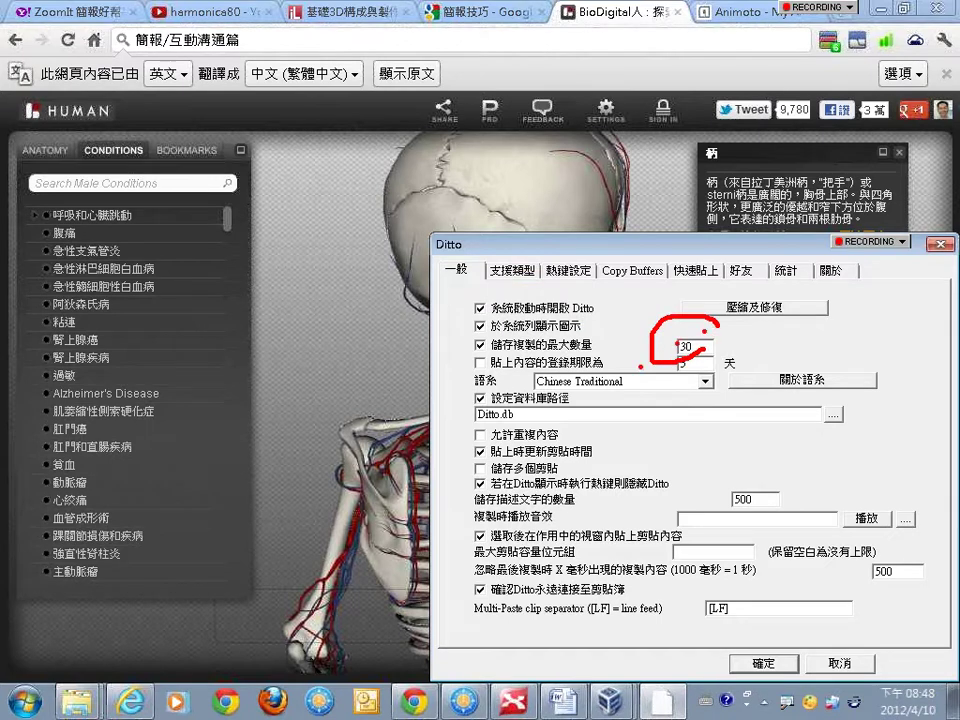
pyautogui.moveTo(468, 406)
pyautogui.mouseDown()
pyautogui.moveTo(536, 424)
pyautogui.moveTo(488, 382)
pyautogui.moveTo(506, 380)
pyautogui.moveTo(526, 400)
pyautogui.mouseUp()
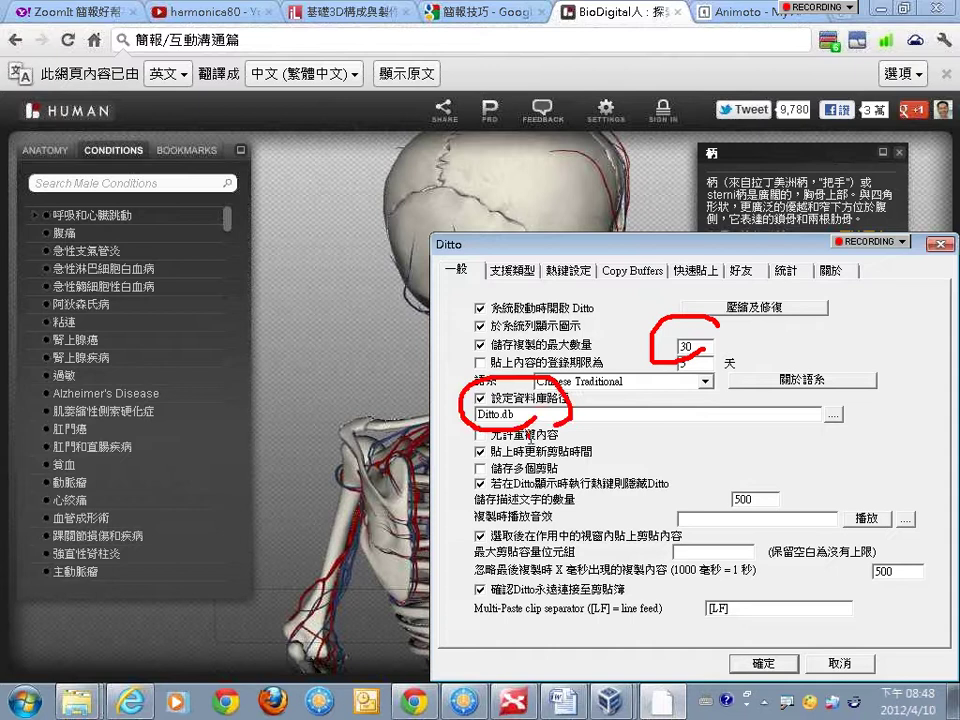
pyautogui.press('Escape')
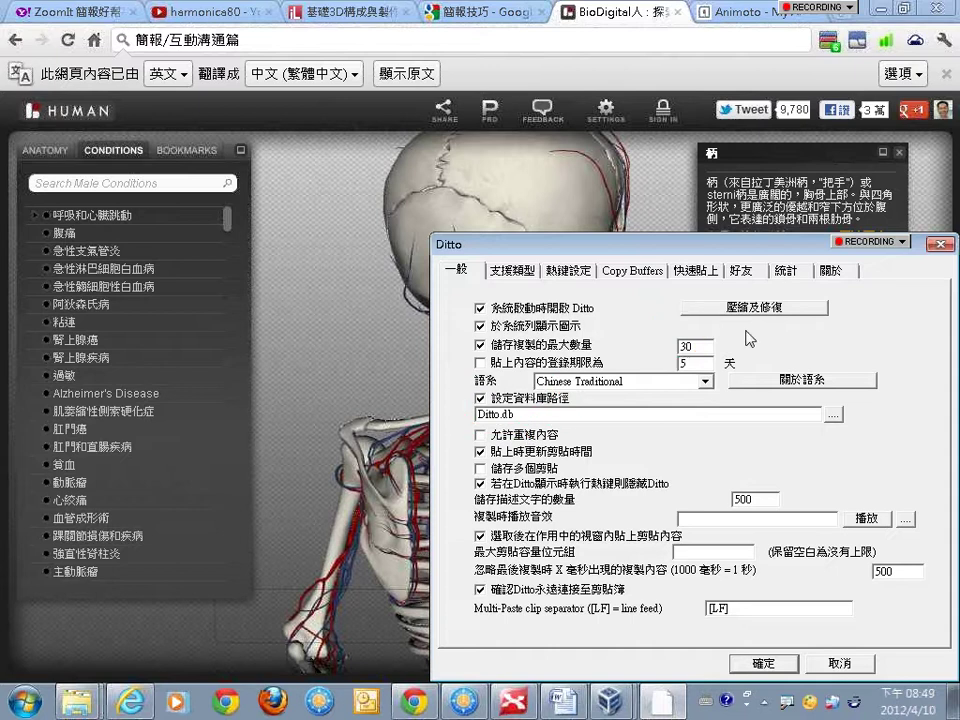
pyautogui.click(840, 661)
# Step: Switch to FreeCommander and open the 64位元 folder inside DittoPortable免安裝剪貼簿增強軟體
pyautogui.click(500, 710)
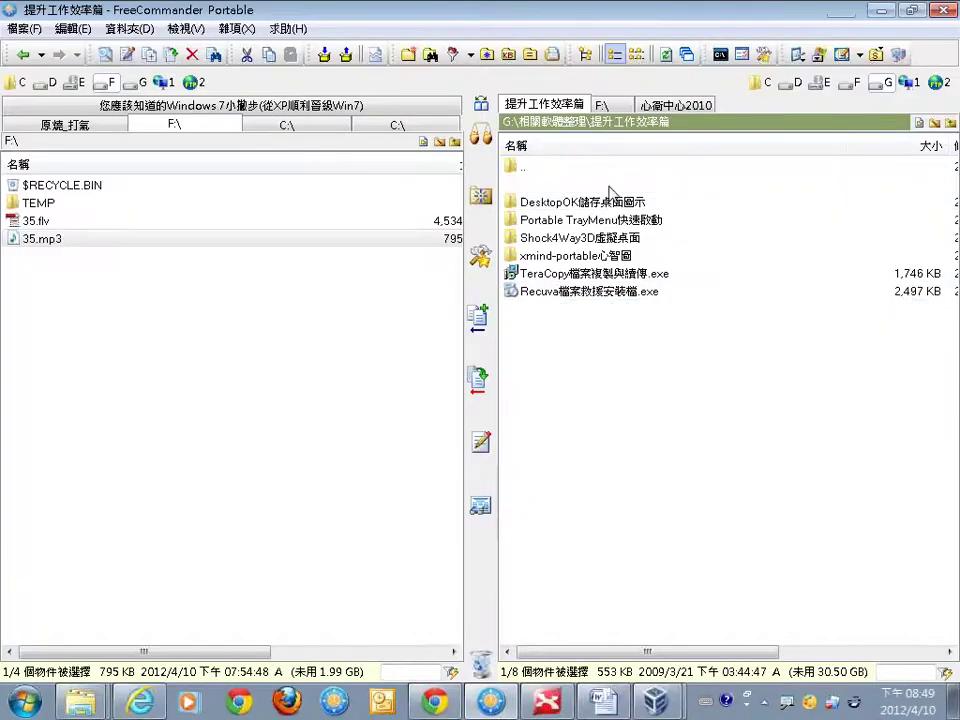
pyautogui.click(610, 186)
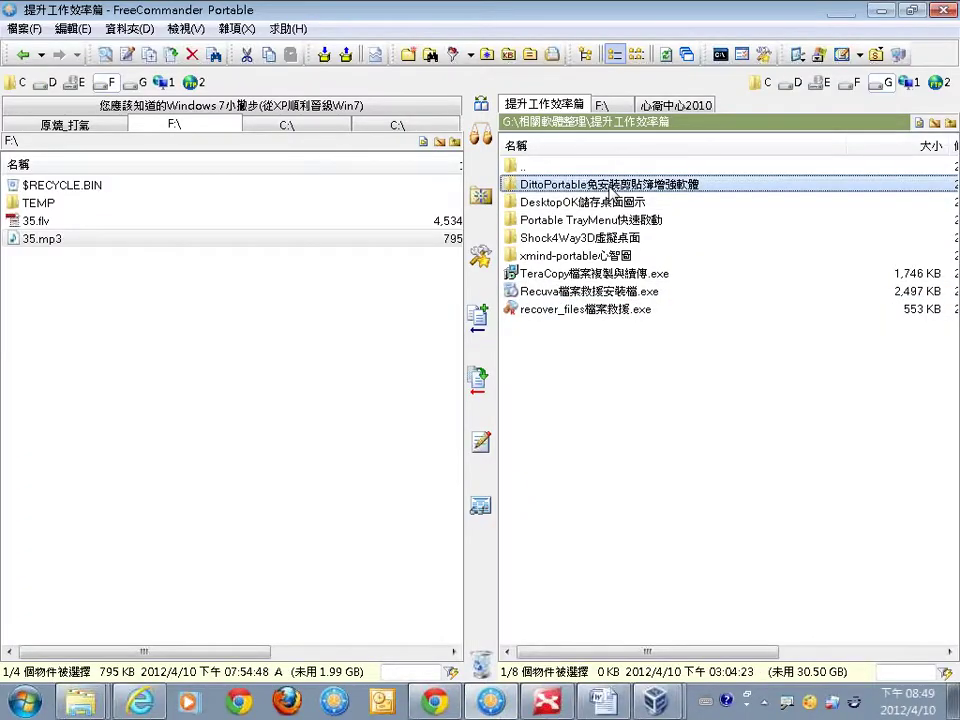
pyautogui.doubleClick(610, 186)
pyautogui.click(600, 188)
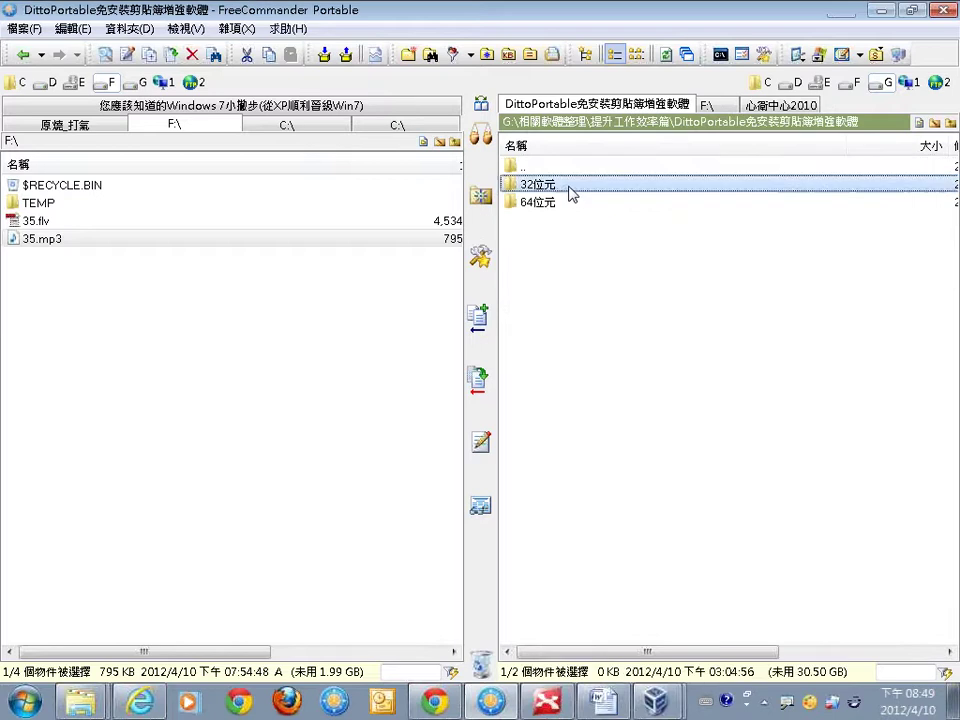
pyautogui.click(572, 205)
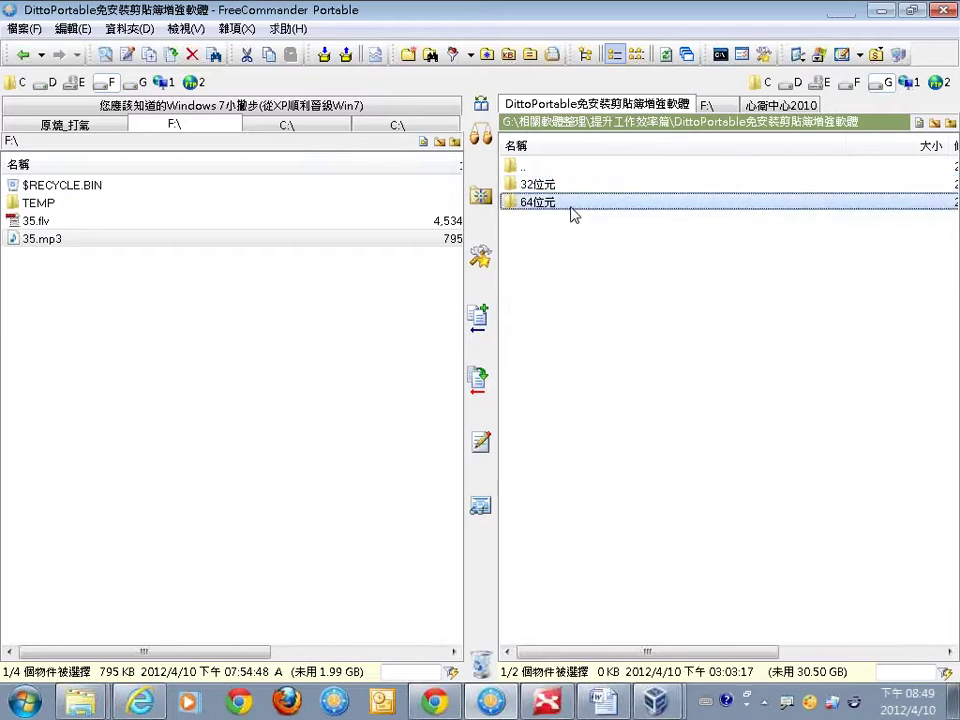
pyautogui.doubleClick(572, 203)
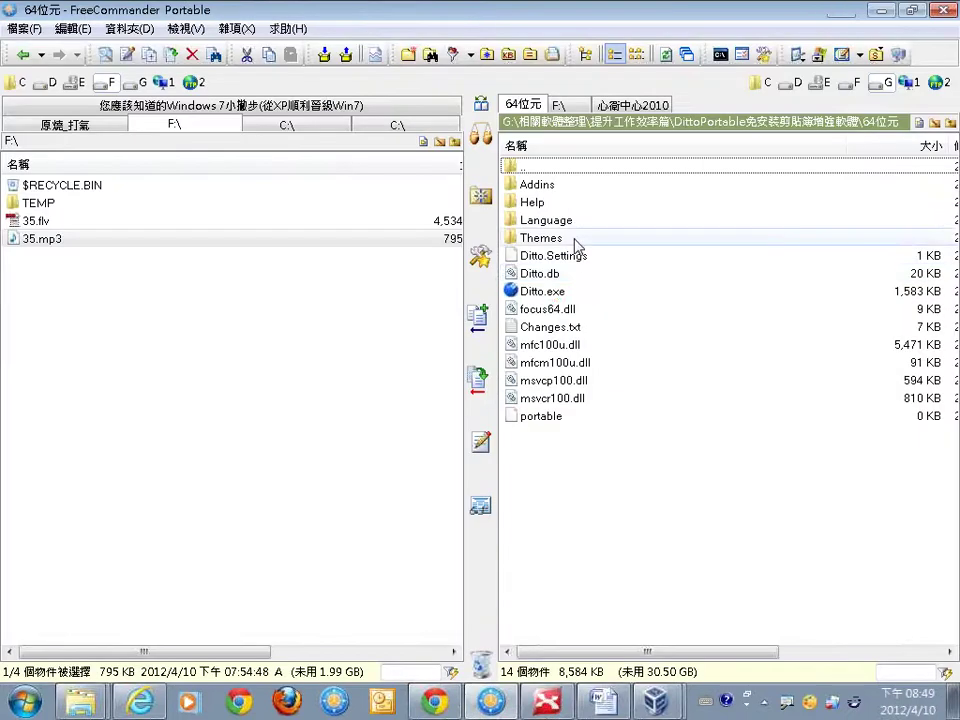
# Step: Circle Ditto.exe in red in the 64位元 folder, clear the annotation, and select the file
pyautogui.moveTo(575, 268)
pyautogui.mouseDown()
pyautogui.moveTo(540, 271)
pyautogui.moveTo(497, 300)
pyautogui.moveTo(585, 300)
pyautogui.moveTo(522, 335)
pyautogui.mouseUp()
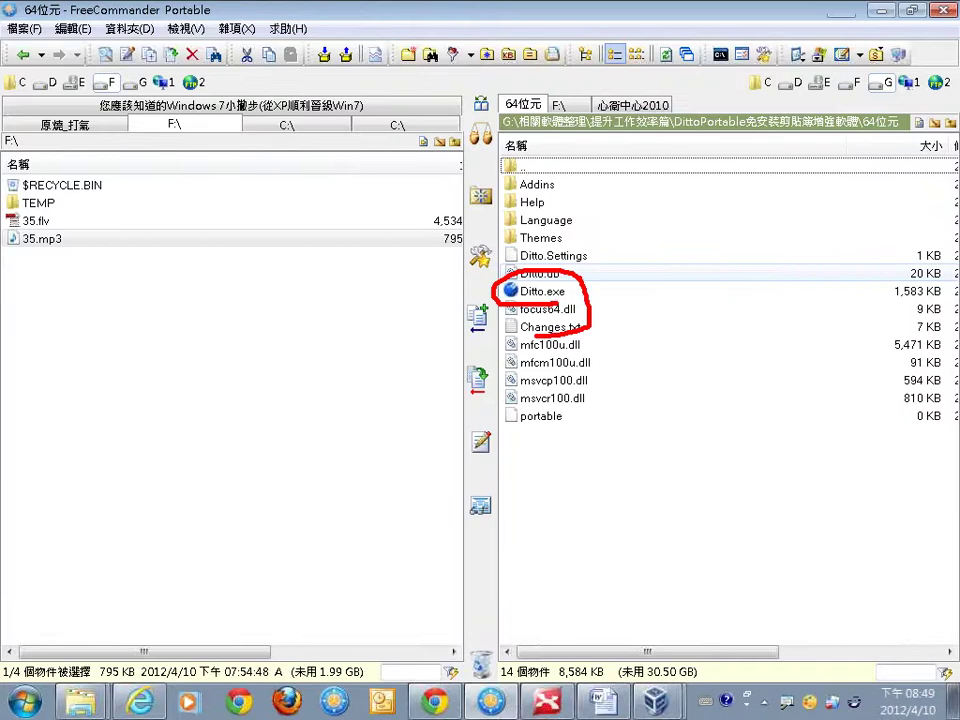
pyautogui.press('Escape')
pyautogui.click(570, 290)
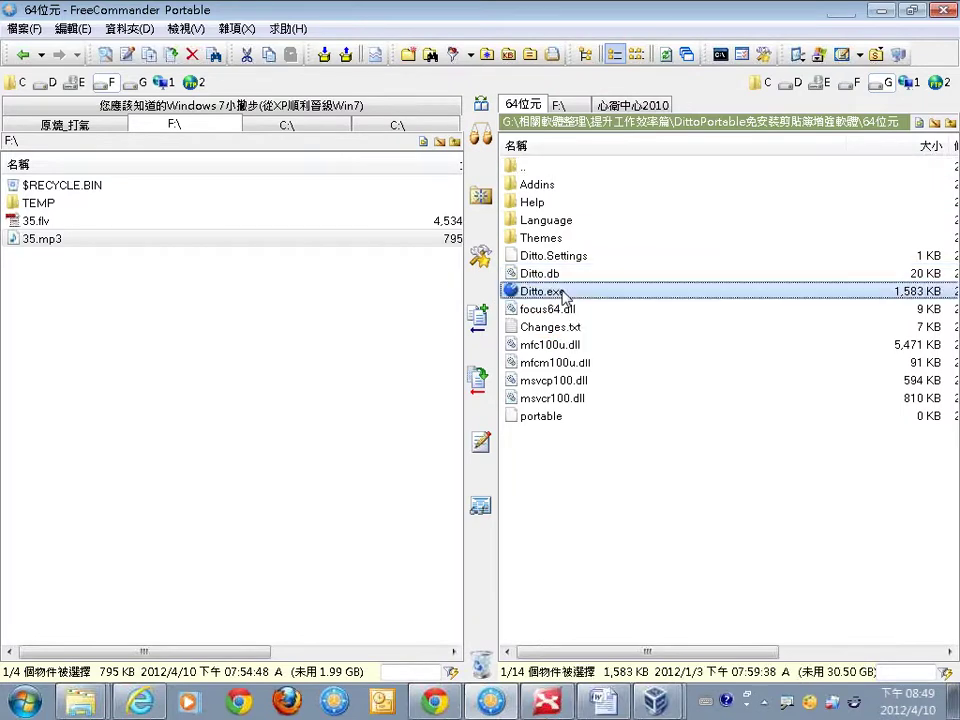
# Step: Open Ditto's clipboard history over FreeCommander and select the 綠色軟體 entry
pyautogui.click(856, 703)
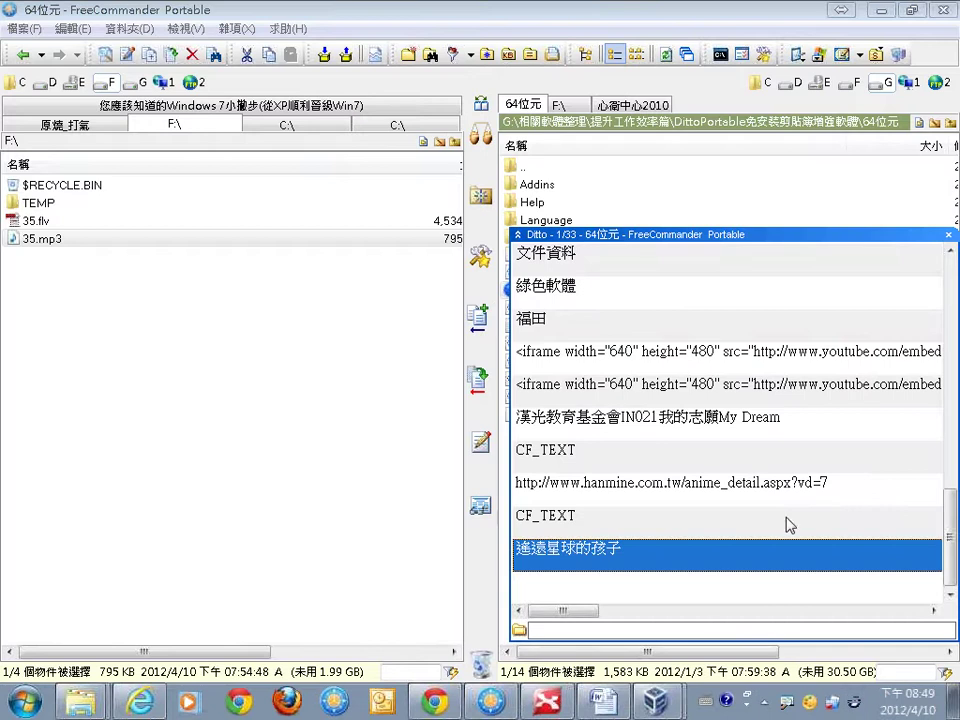
pyautogui.click(667, 294)
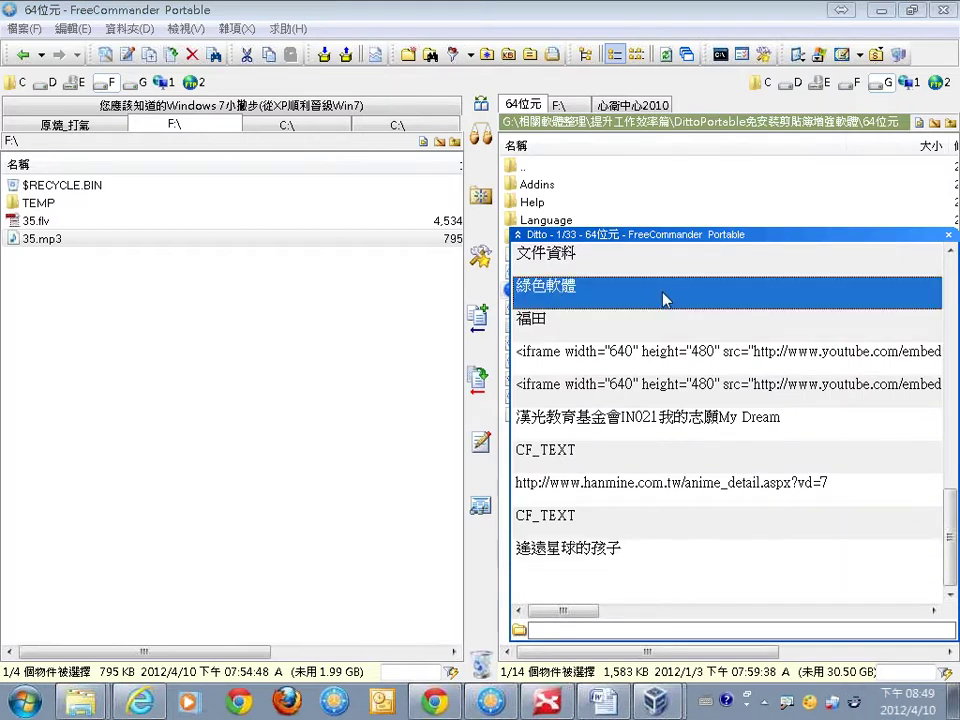
# Step: Switch to Chrome, open the 基礎3D構成與製作(二) course page, and copy its five 課程公告 entries
pyautogui.click(430, 697)
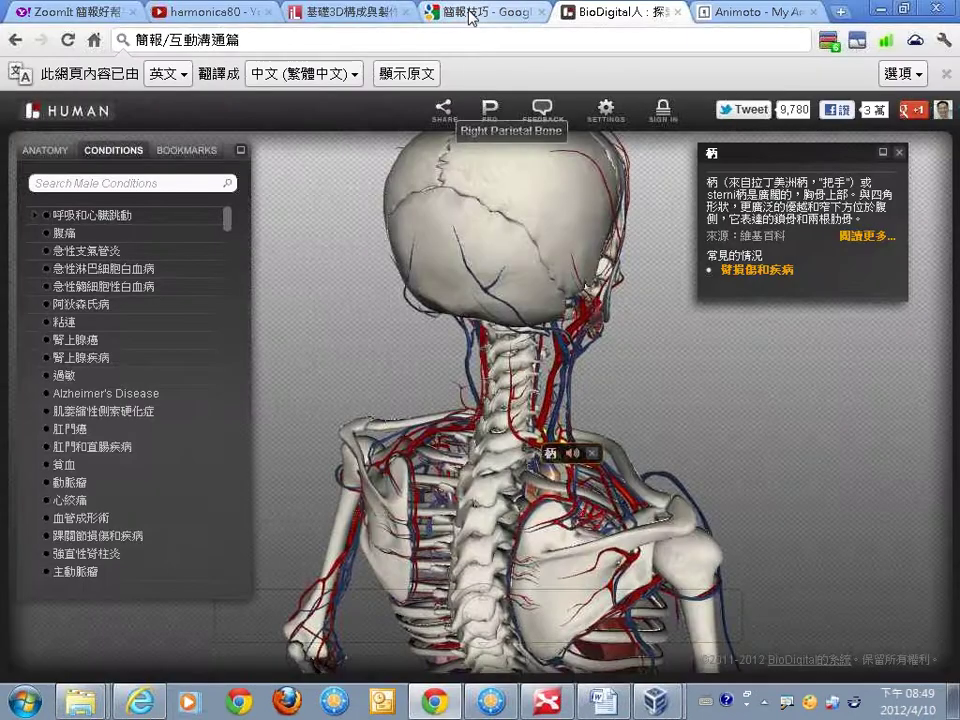
pyautogui.click(320, 12)
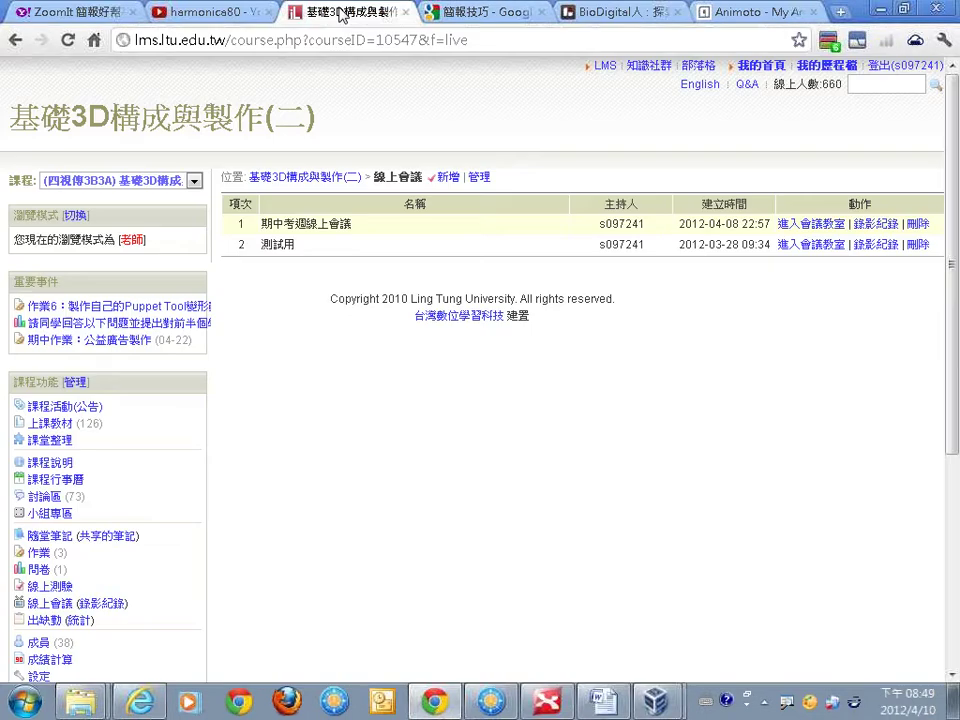
pyautogui.click(303, 178)
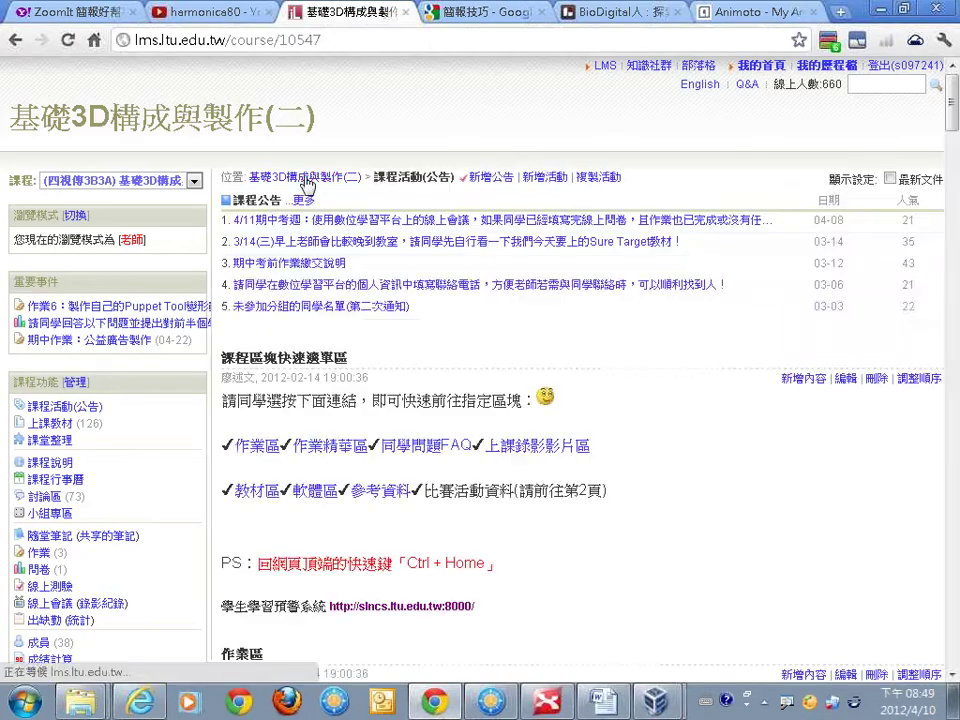
pyautogui.moveTo(489, 321); pyautogui.dragTo(224, 219)
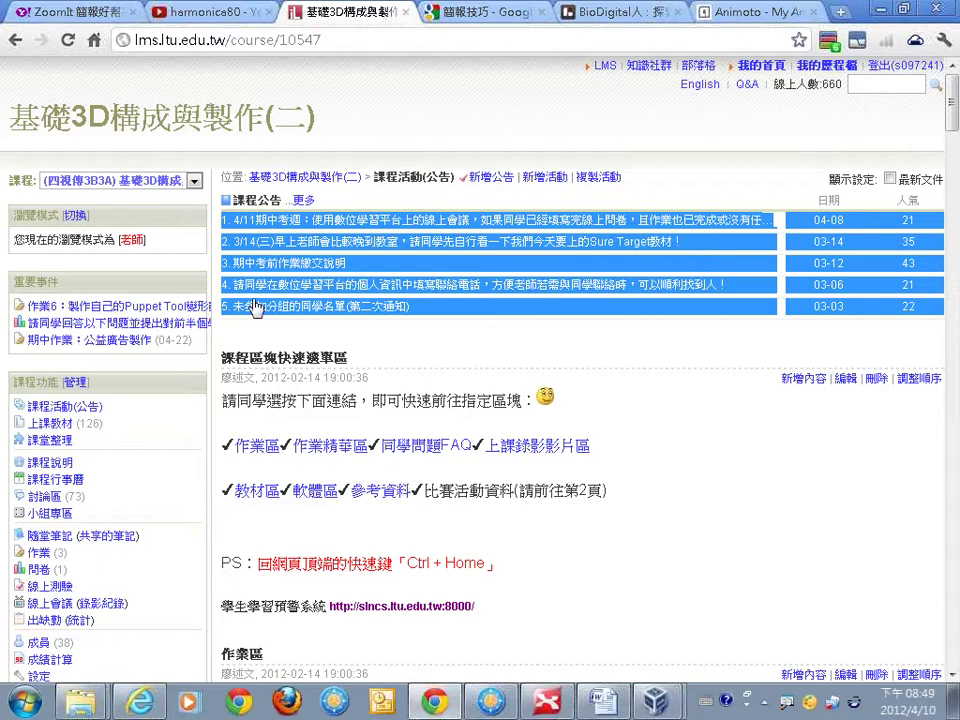
# Step: Switch to Word and create a new blank document
pyautogui.click(601, 702)
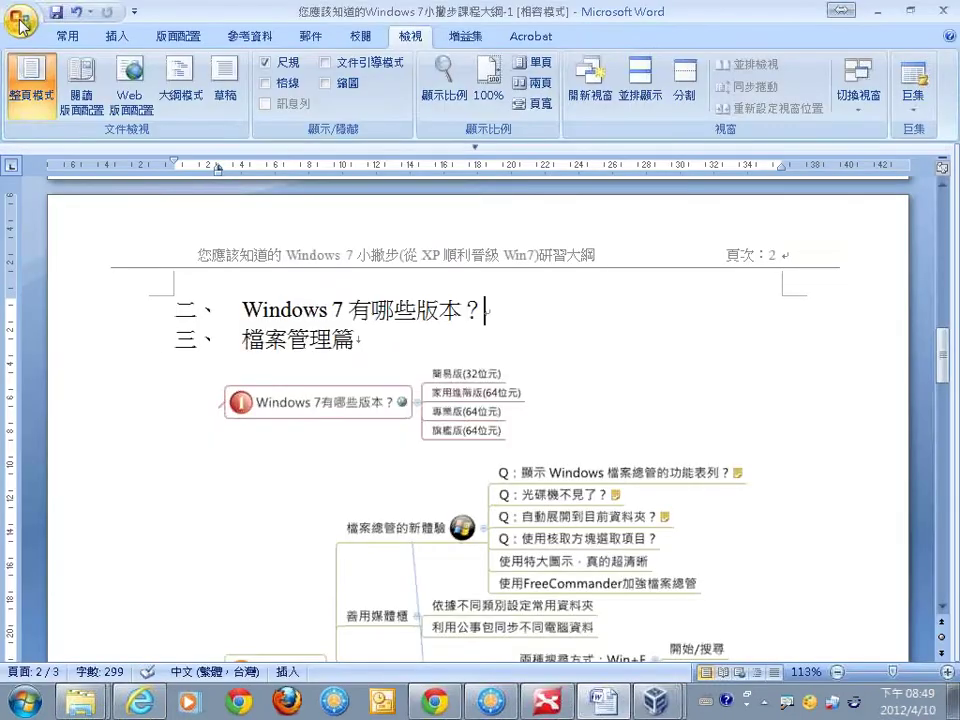
pyautogui.click(22, 20)
pyautogui.press('Escape')
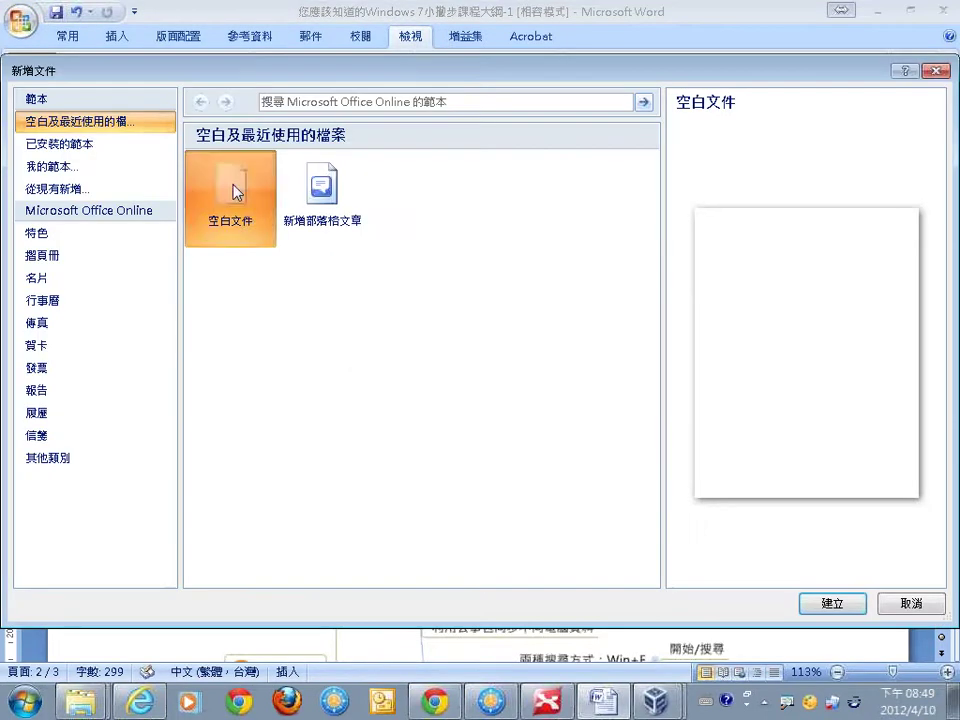
pyautogui.doubleClick(236, 192)
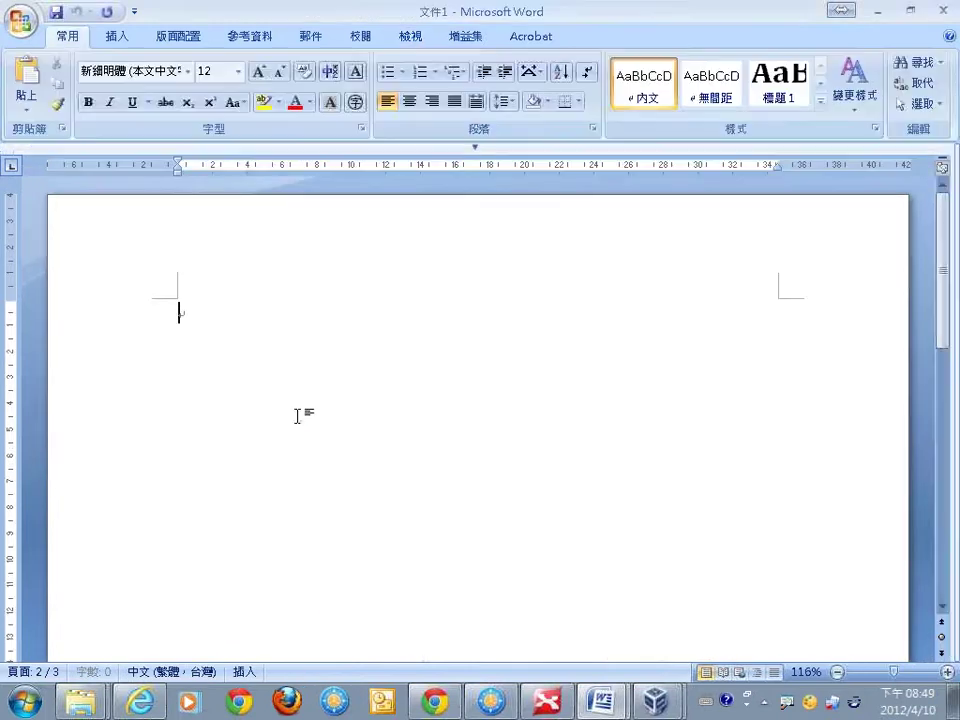
# Step: Try pasting the announcements with their source formatting, check the paste options, and undo the paste
pyautogui.hotkey('ctrl', 'v')
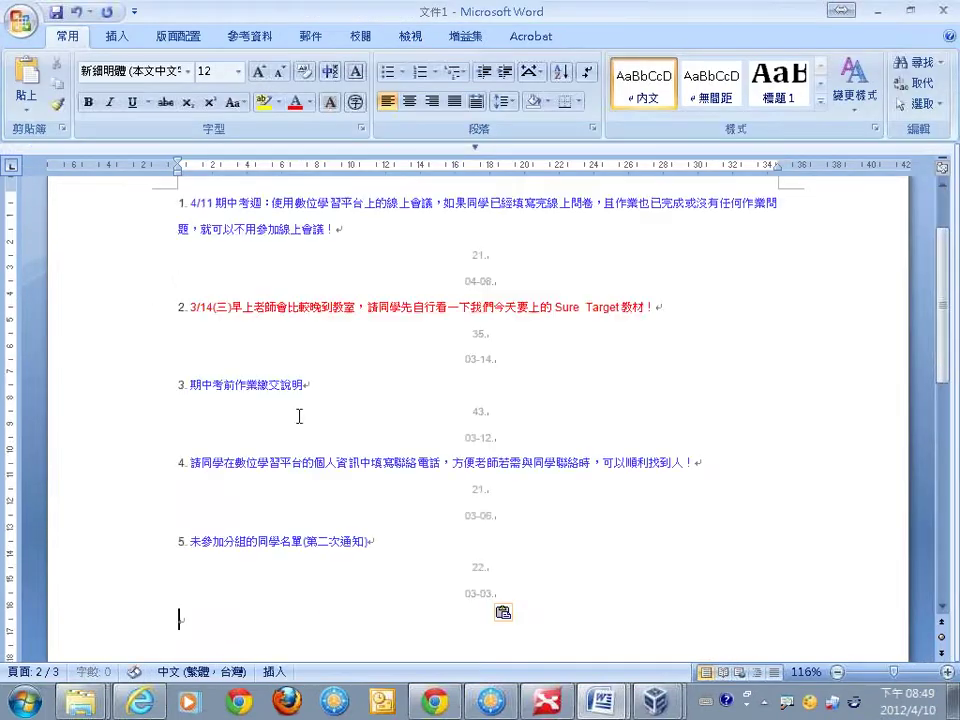
pyautogui.click(517, 614)
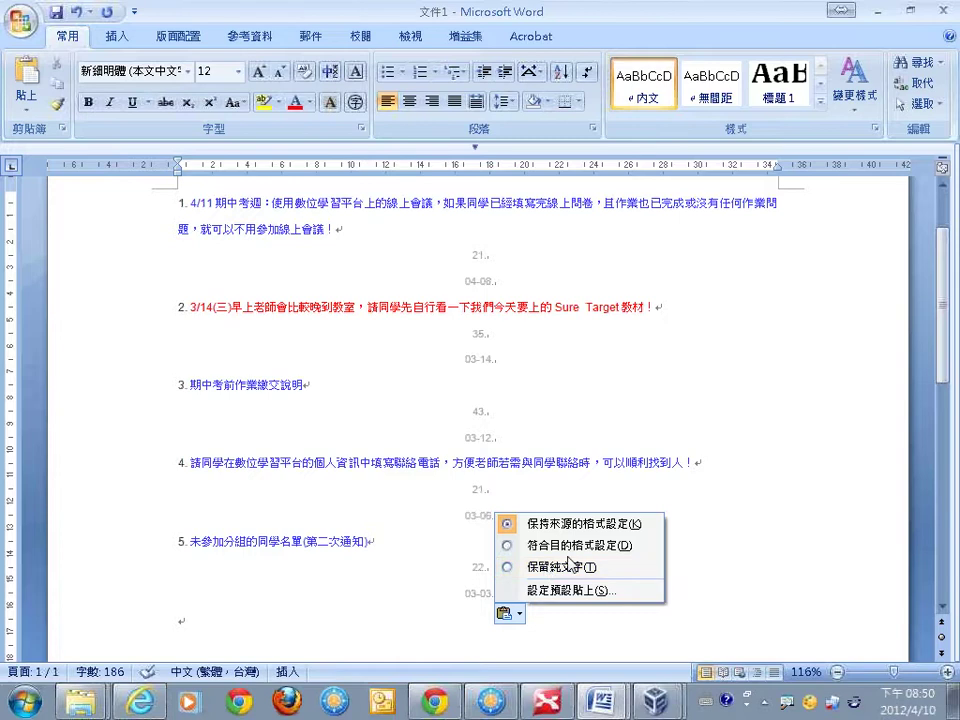
pyautogui.click(369, 583)
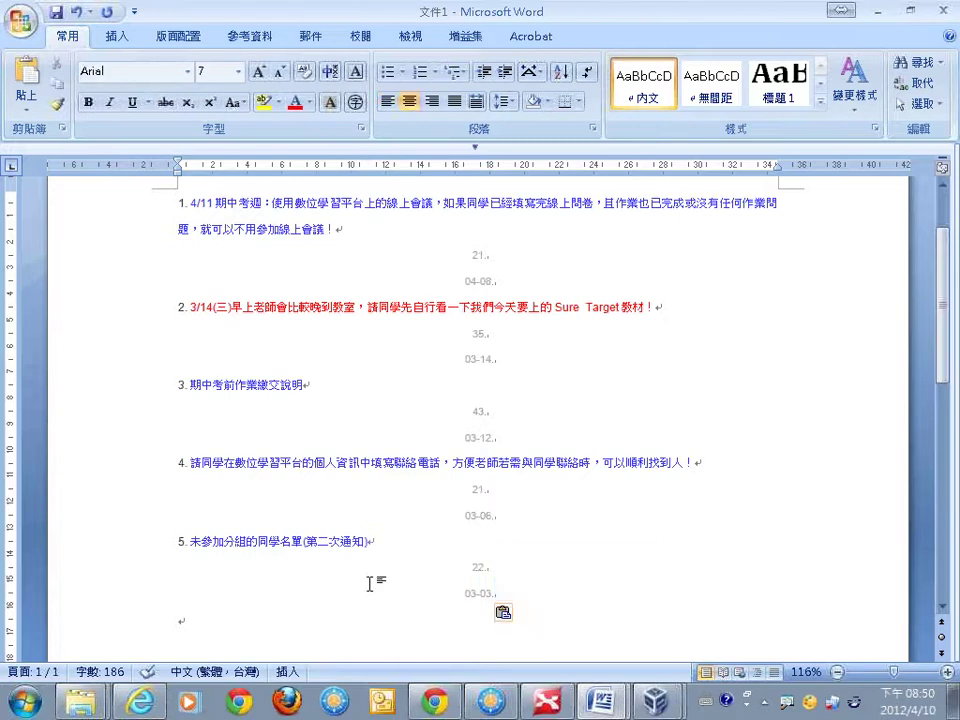
pyautogui.hotkey('ctrl', 'z')
# Step: Insert the announcements from Ditto with 僅貼上純文字, and select the resulting text from 2104-08 through the last item
pyautogui.click(852, 706)
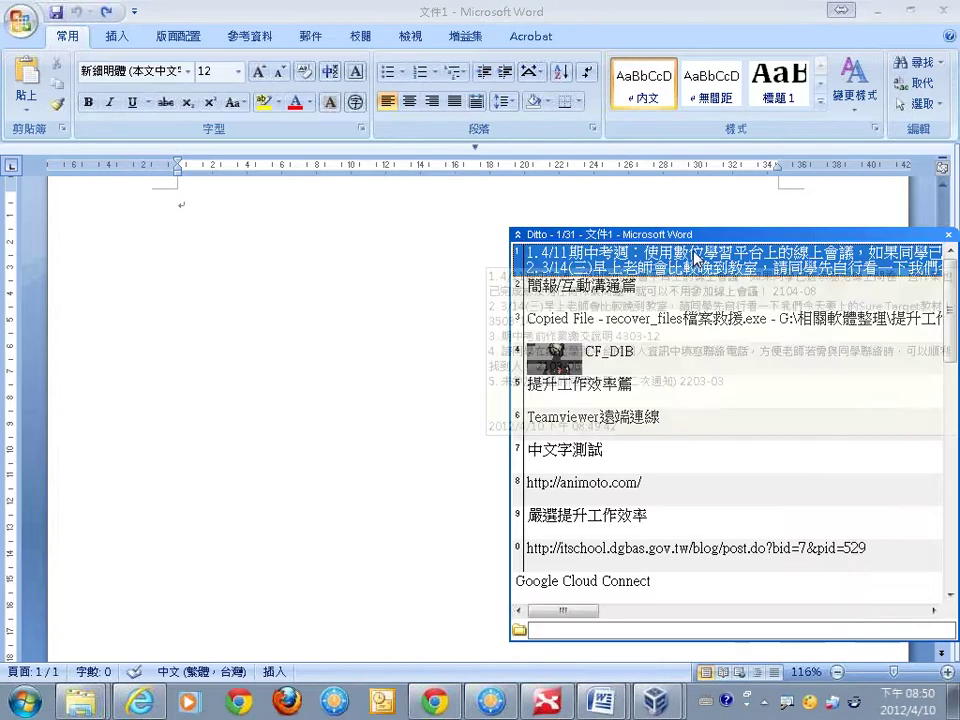
pyautogui.rightClick(695, 257)
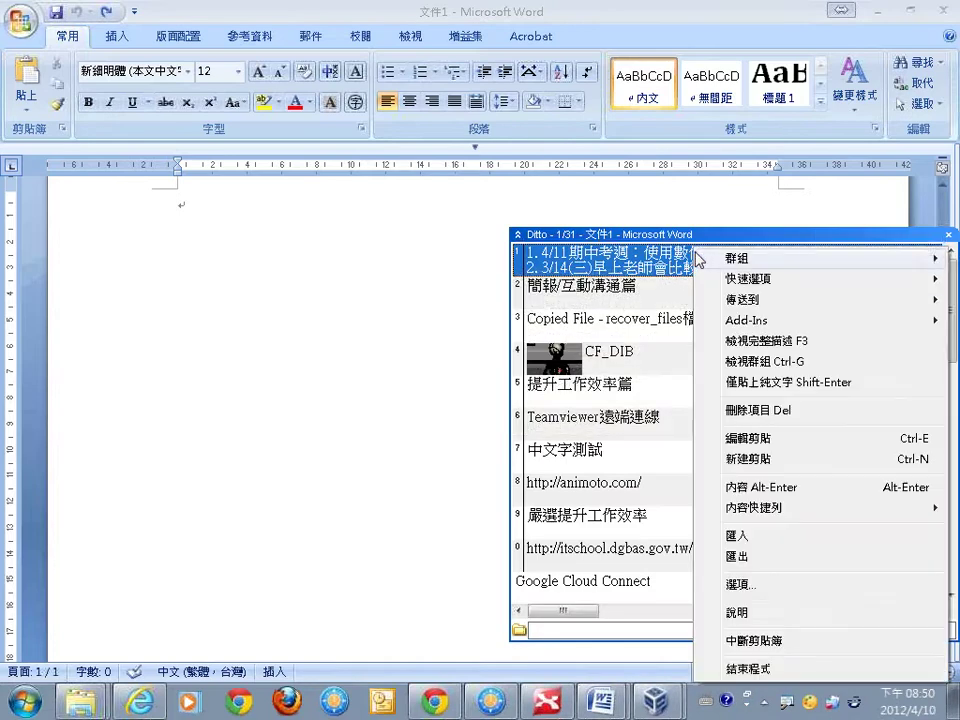
pyautogui.click(745, 383)
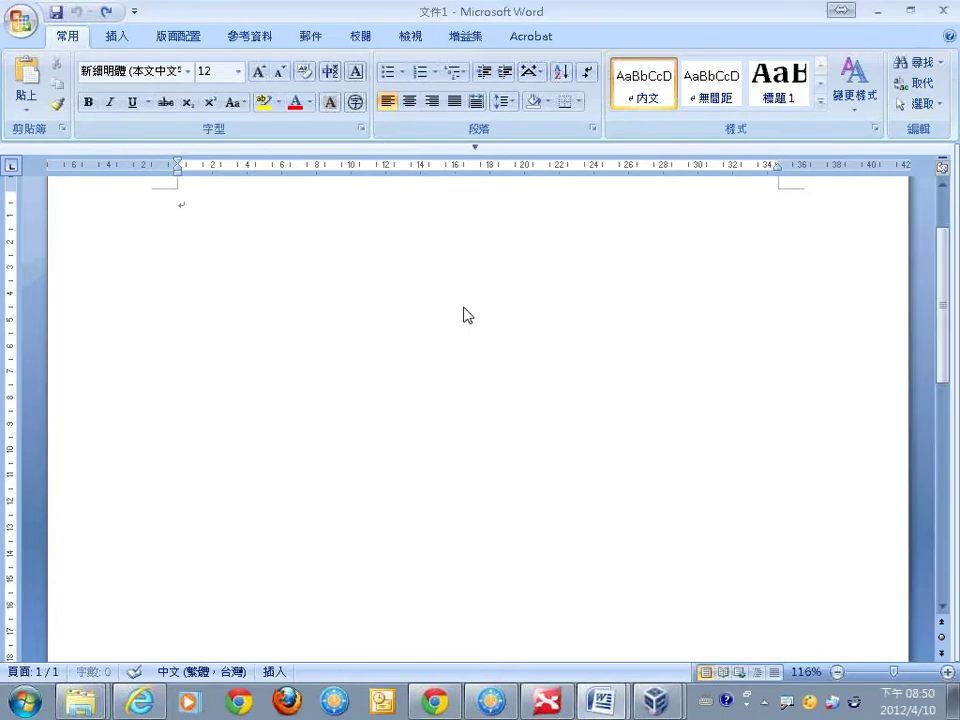
pyautogui.moveTo(538, 411); pyautogui.dragTo(99, 262)
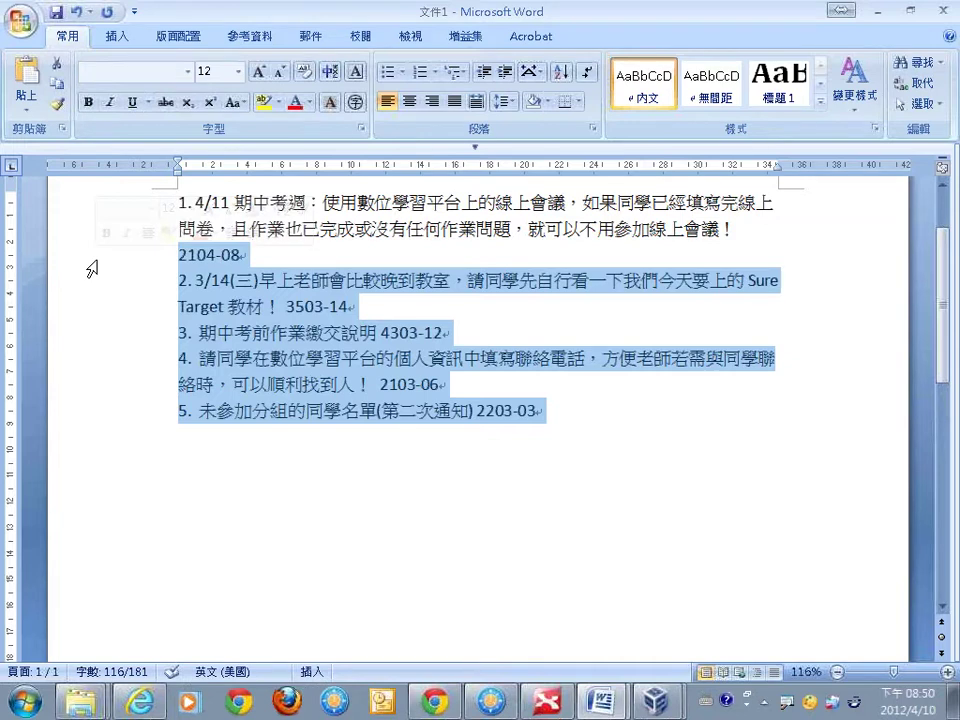
# Step: Look through Ditto's clipboard history and view the commands available for the entry starting with D:顱內
pyautogui.click(850, 708)
pyautogui.click(813, 504)
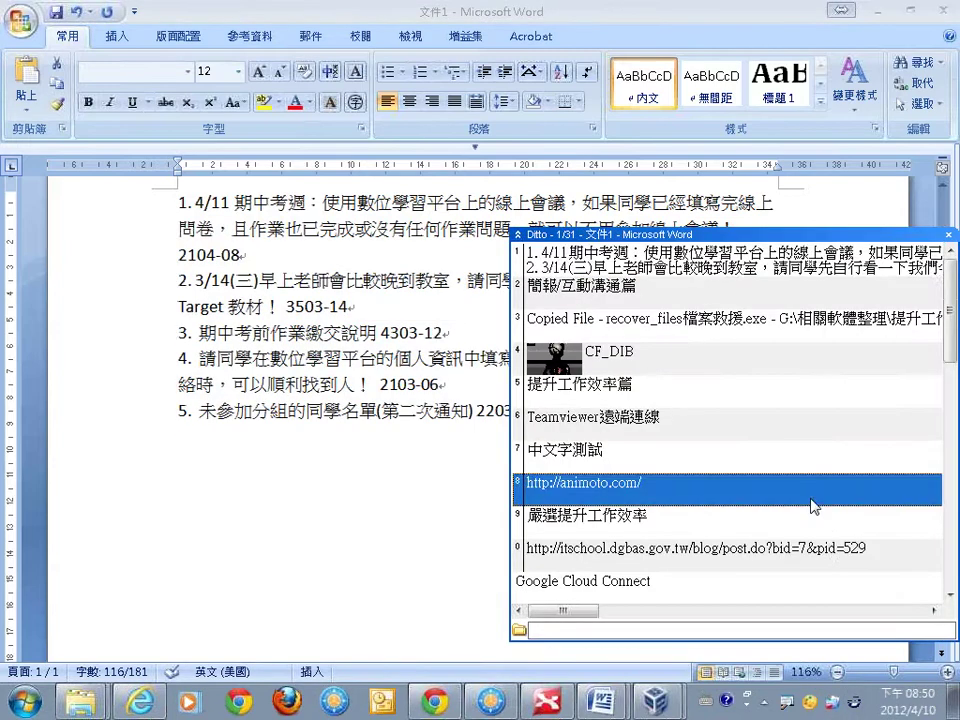
pyautogui.scroll(-5, 798, 505)
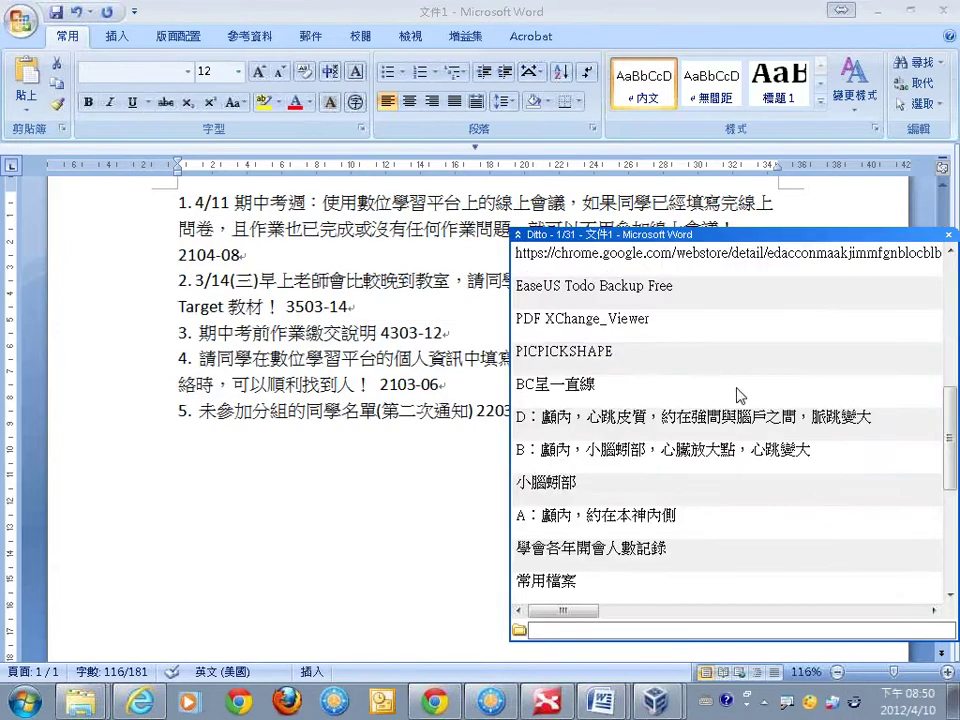
pyautogui.click(738, 418)
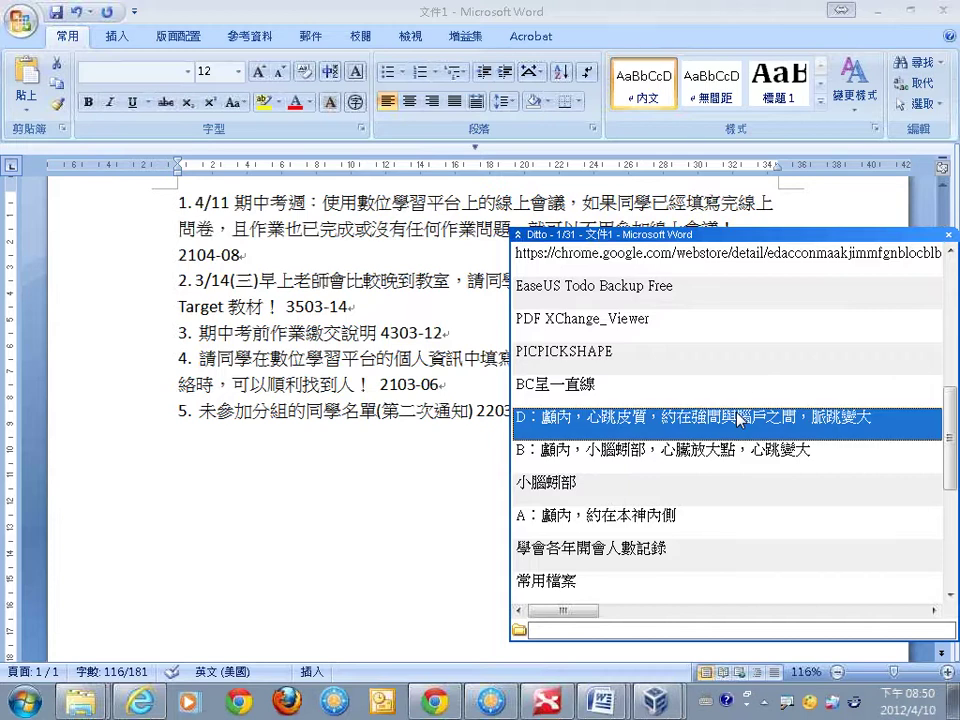
pyautogui.rightClick(738, 418)
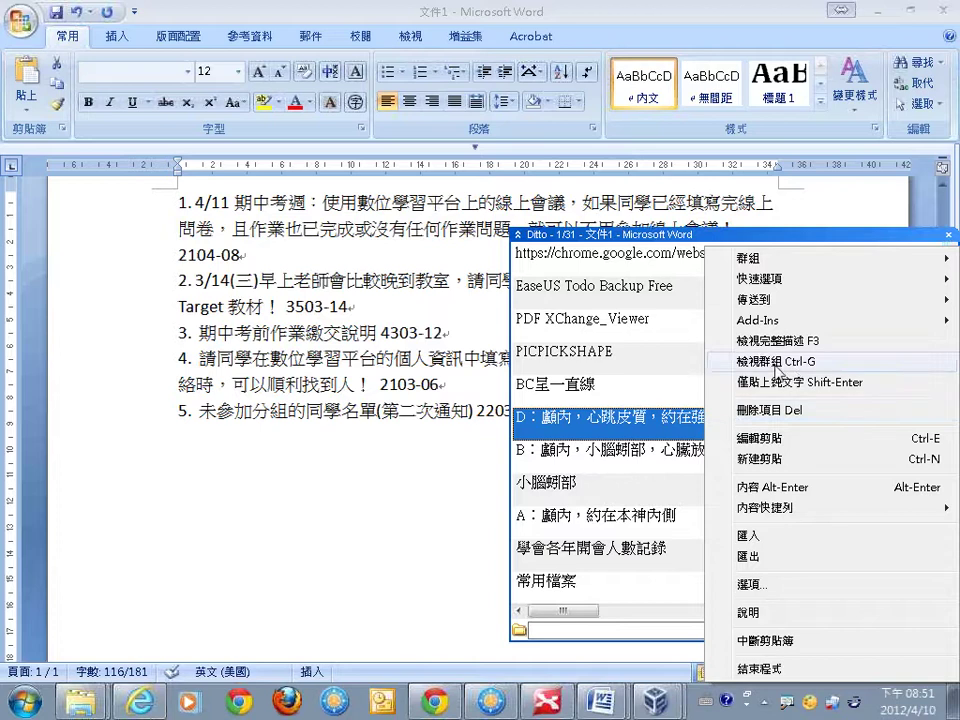
pyautogui.click(706, 240)
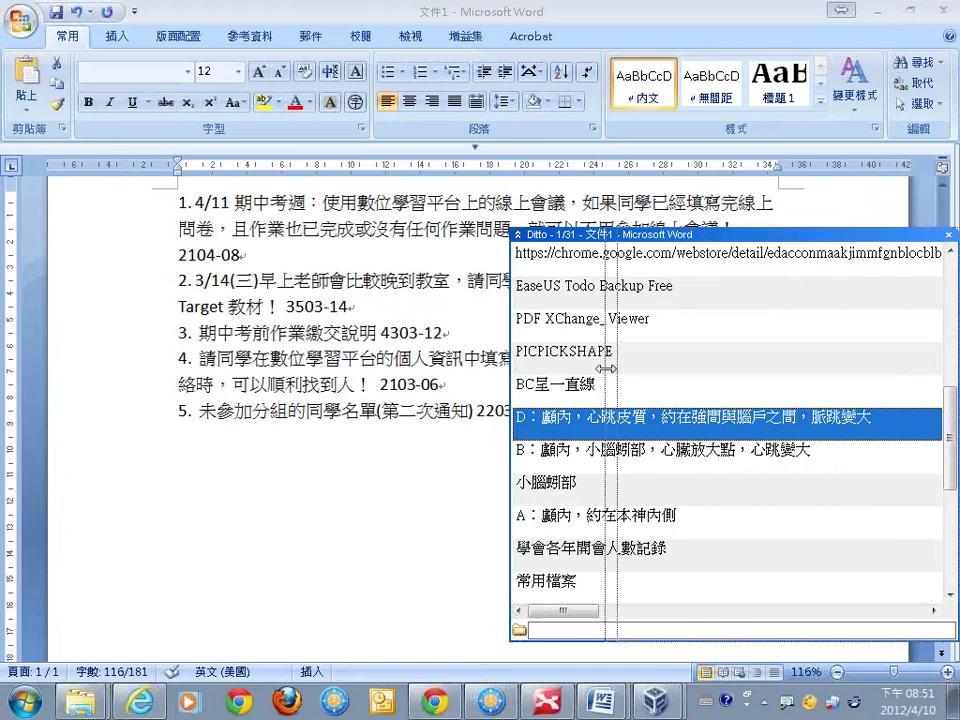
# Step: Narrow the Ditto window, view the commands for the PDF XChange_Viewer entry, and close the window
pyautogui.moveTo(508, 367); pyautogui.dragTo(675, 367)
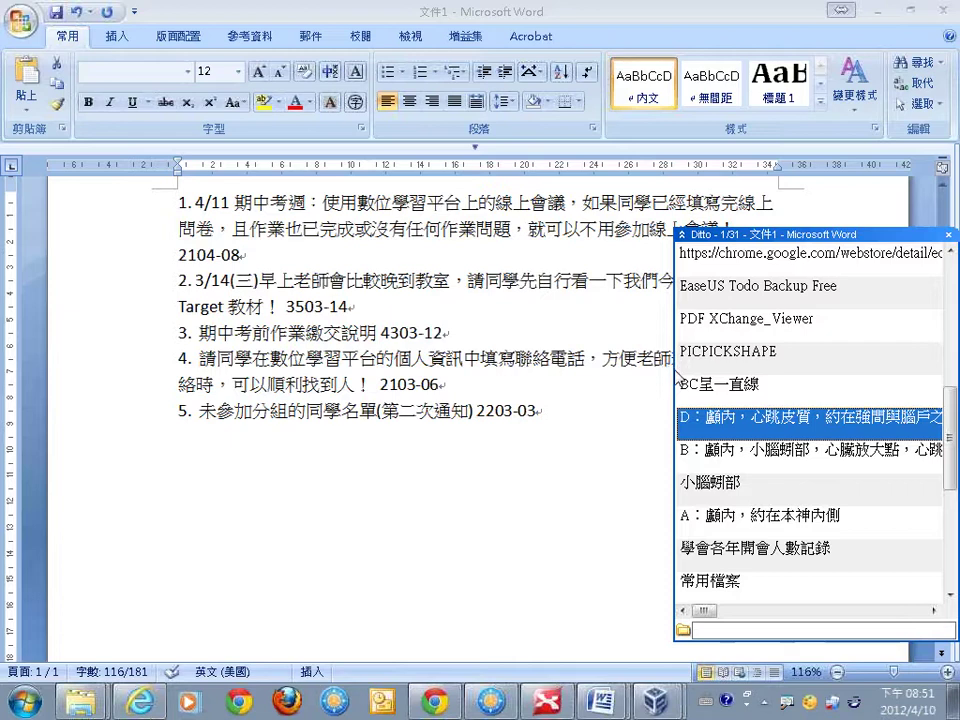
pyautogui.click(712, 318)
pyautogui.rightClick(708, 320)
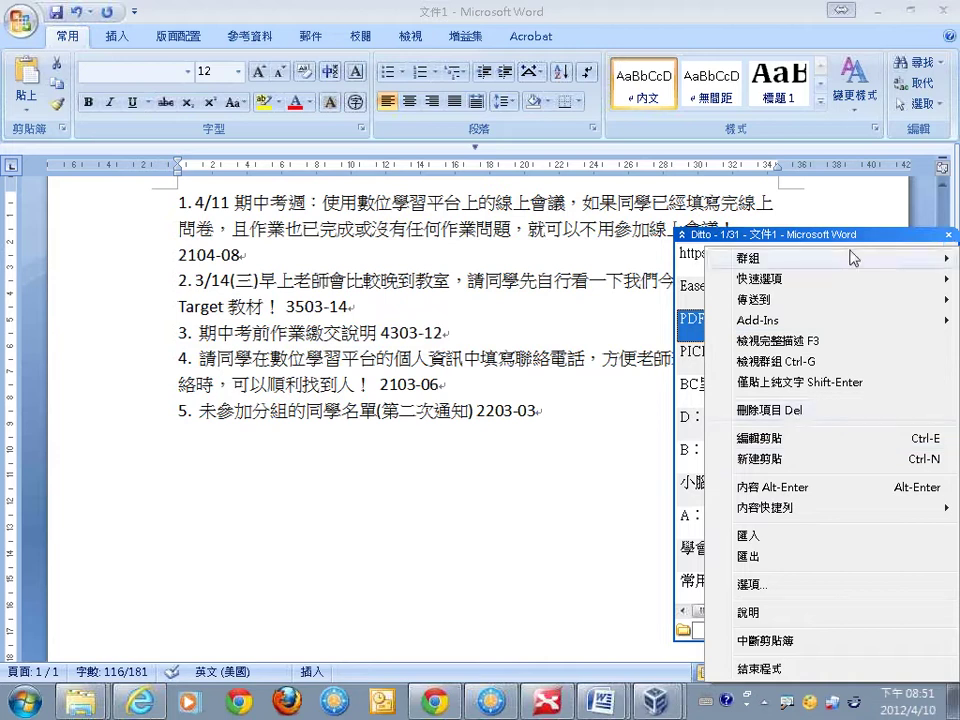
pyautogui.click(946, 238)
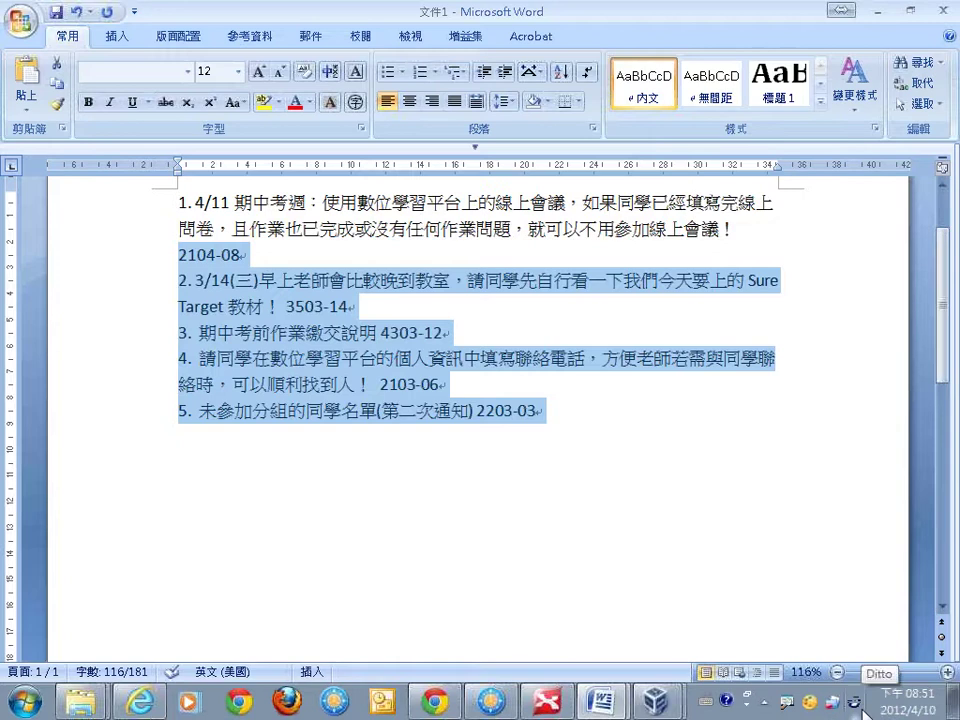
pyautogui.click(547, 702)
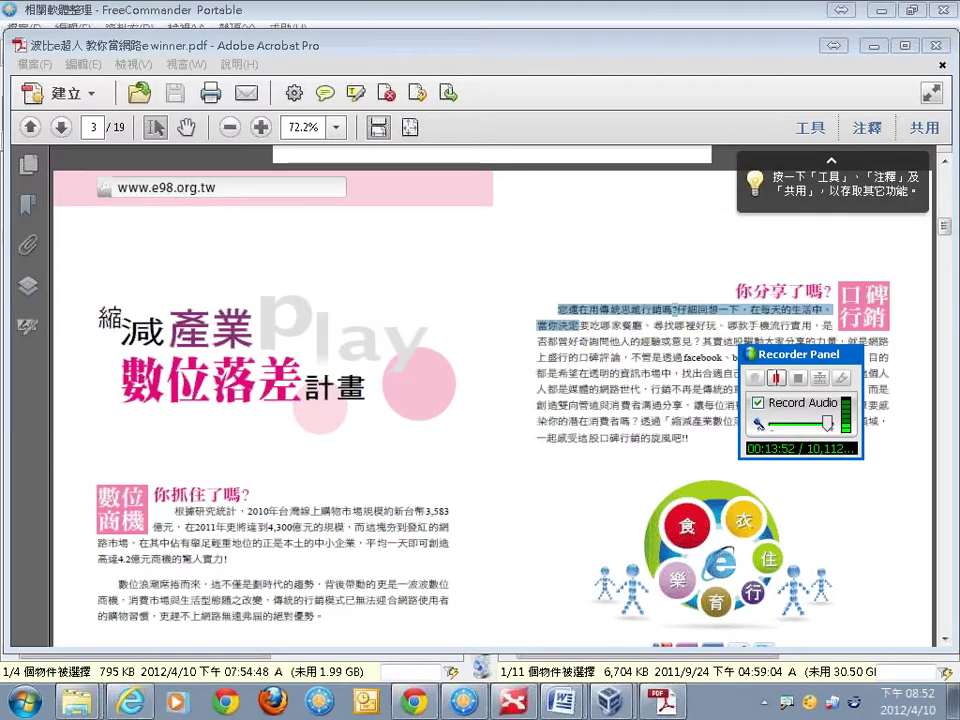
# Step: Switch to the XP_Worker_1 virtual machine and cancel its 關閉虛擬機器 dialog
pyautogui.moveTo(609, 702)
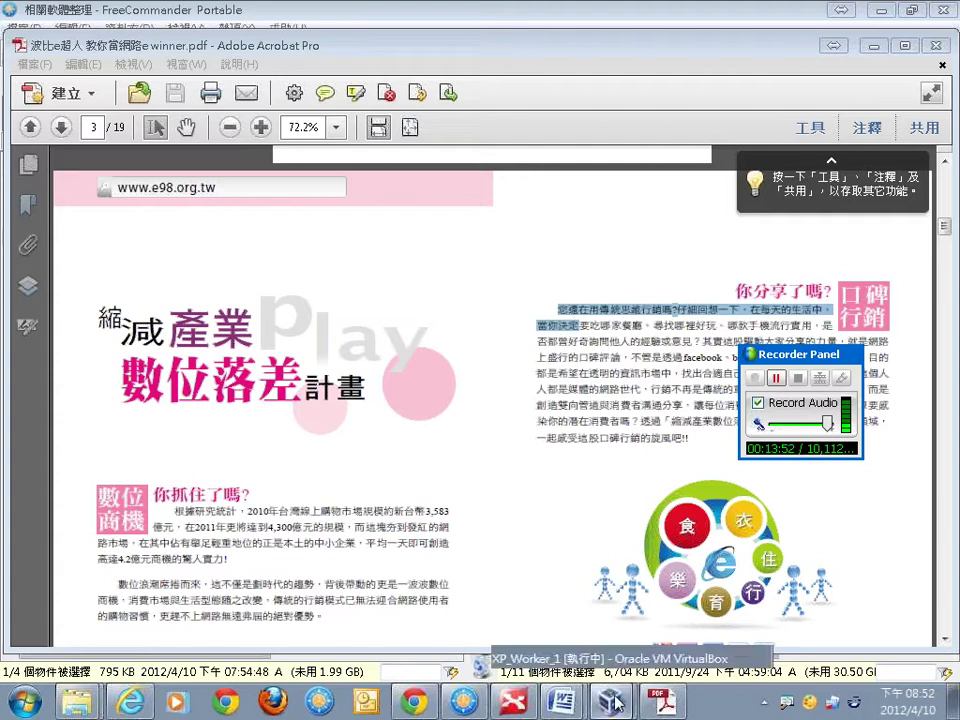
pyautogui.click(621, 657)
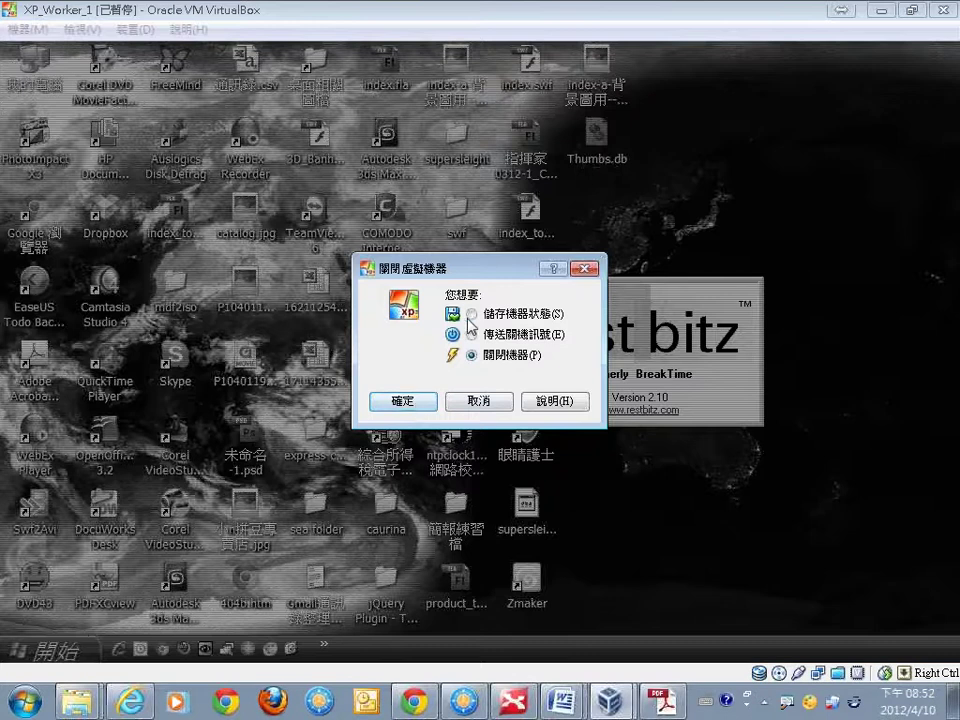
pyautogui.click(484, 402)
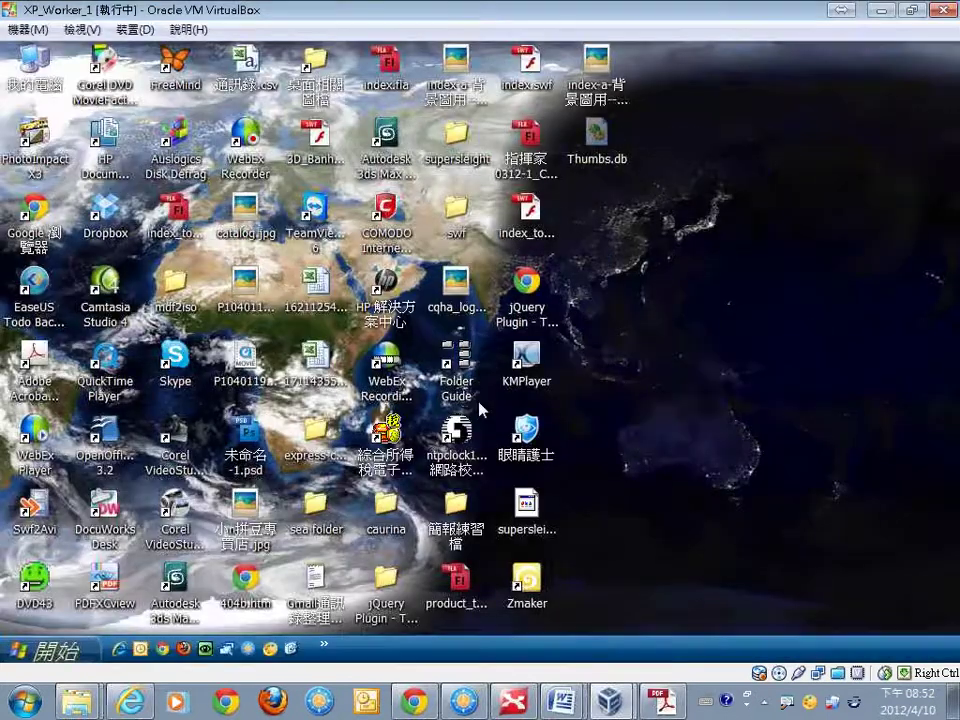
# Step: Shut down Windows XP in the virtual machine, dismissing the CS5.5 Master Collection activation window, and minimise the virtual machine
pyautogui.click(45, 651)
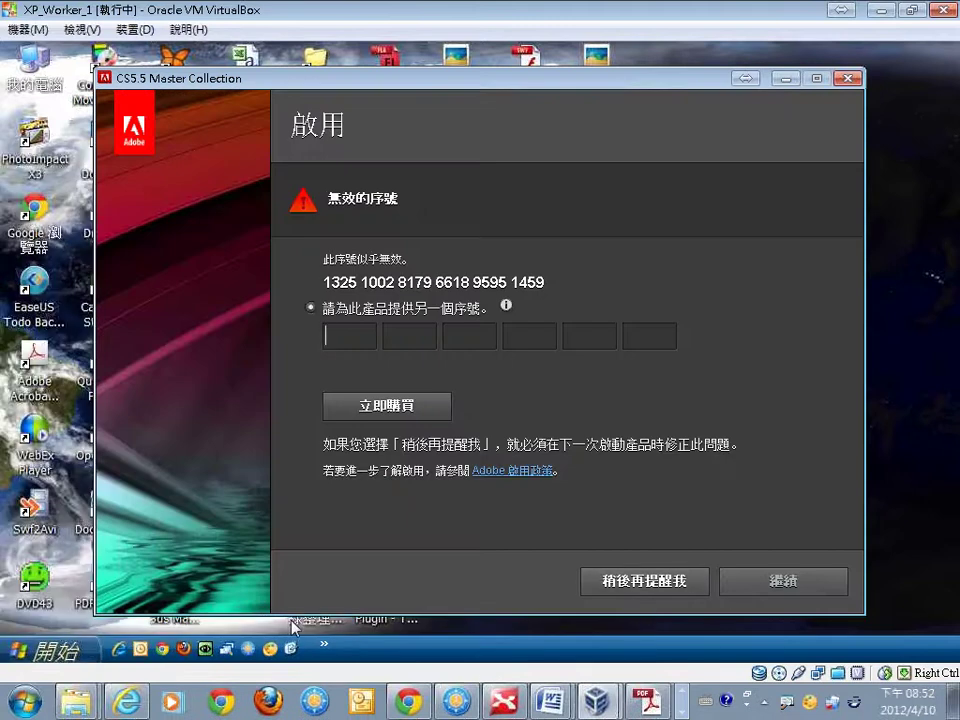
pyautogui.click(848, 78)
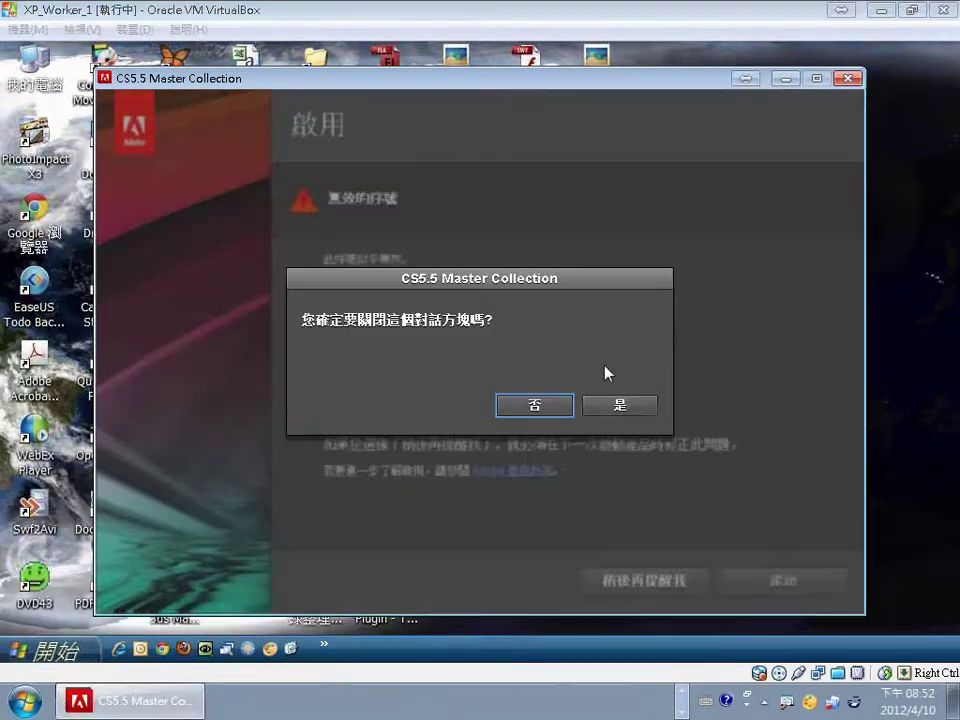
pyautogui.click(612, 410)
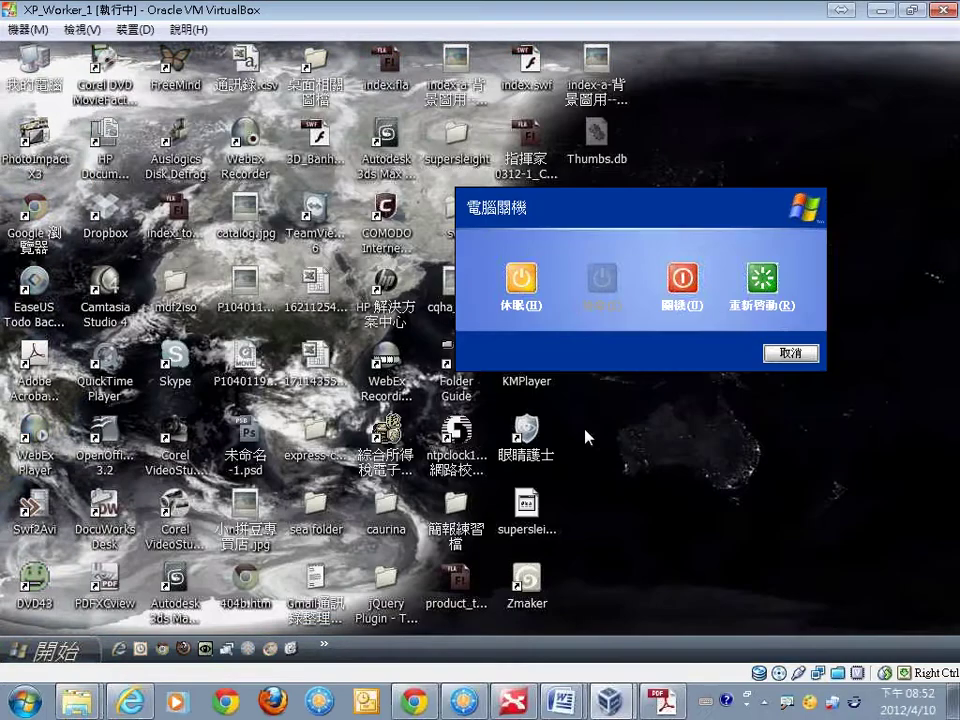
pyautogui.click(683, 279)
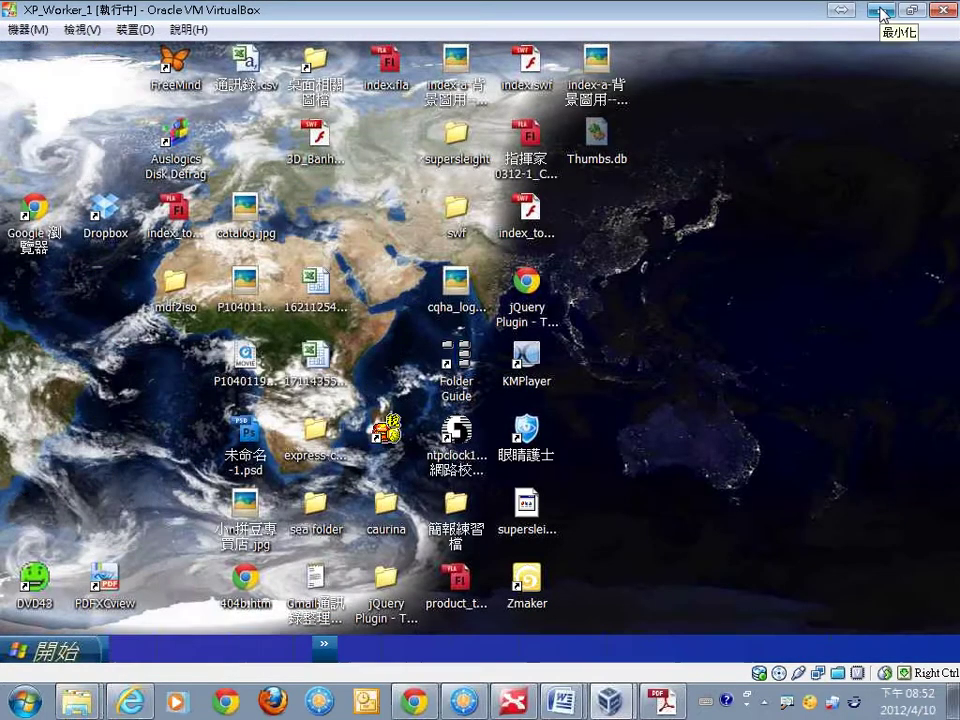
pyautogui.click(882, 12)
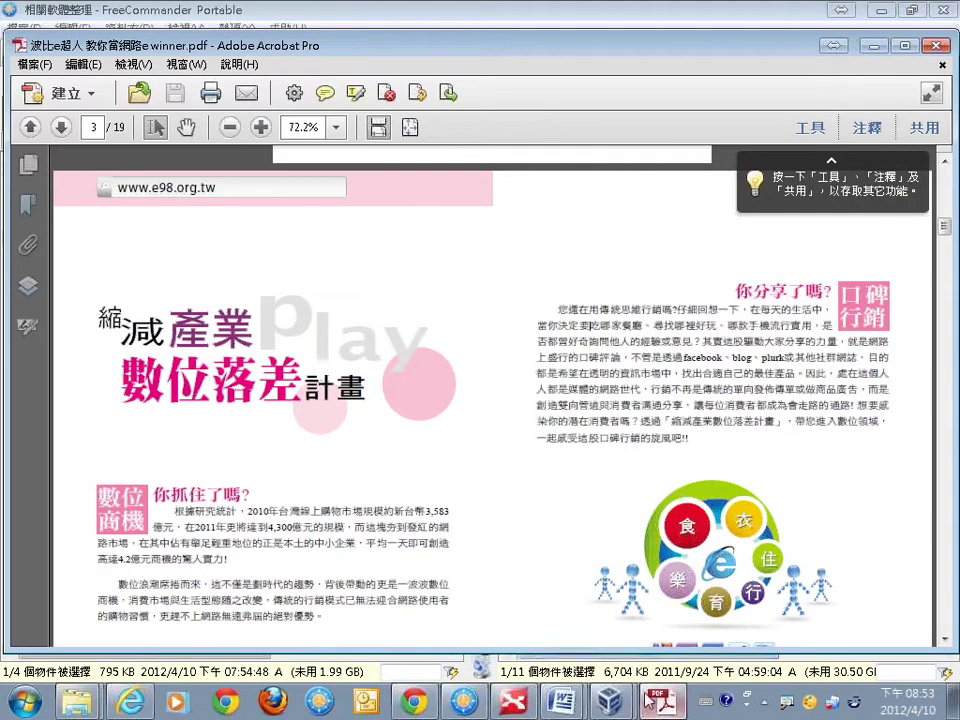
pyautogui.moveTo(655, 702)
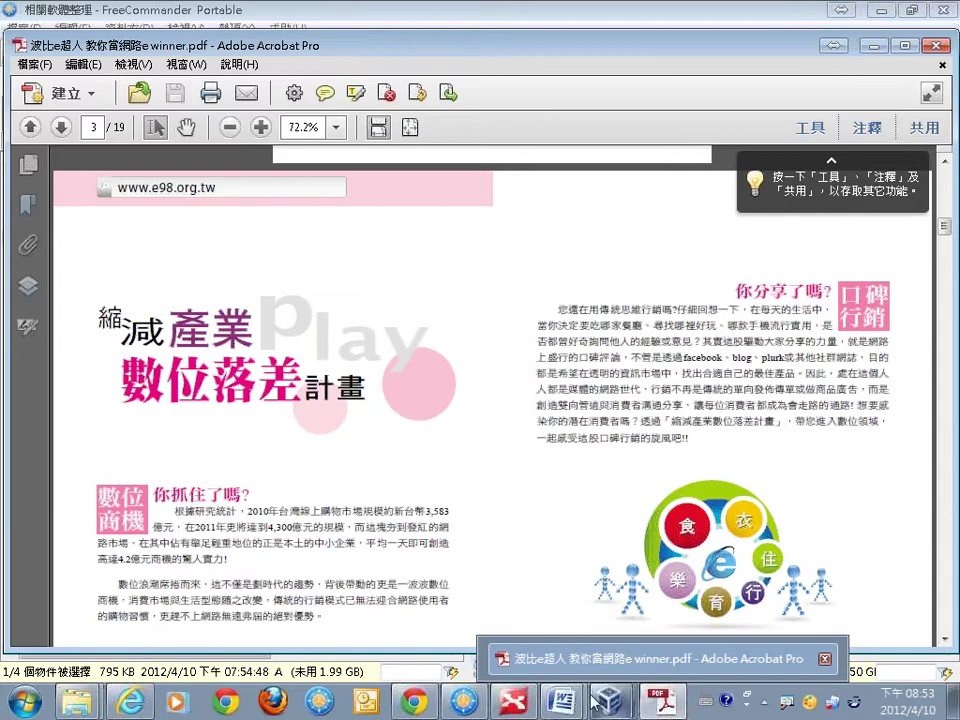
pyautogui.moveTo(626, 692)
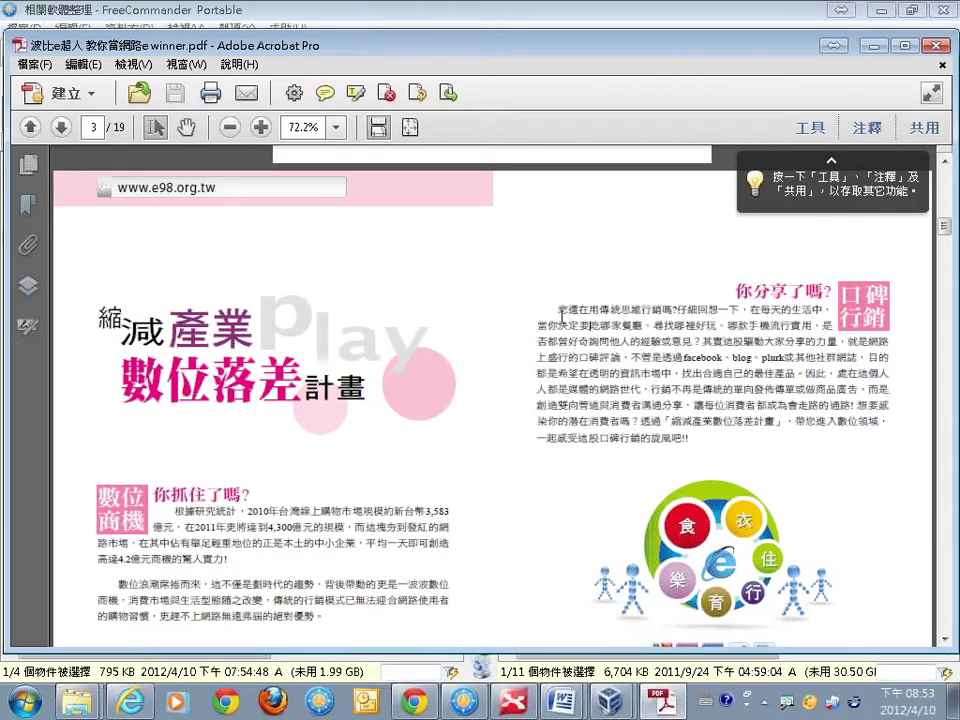
# Step: Copy the full paragraph beneath the 你分享了嗎? heading on page 3 of the PDF
pyautogui.moveTo(557, 309); pyautogui.dragTo(709, 457)
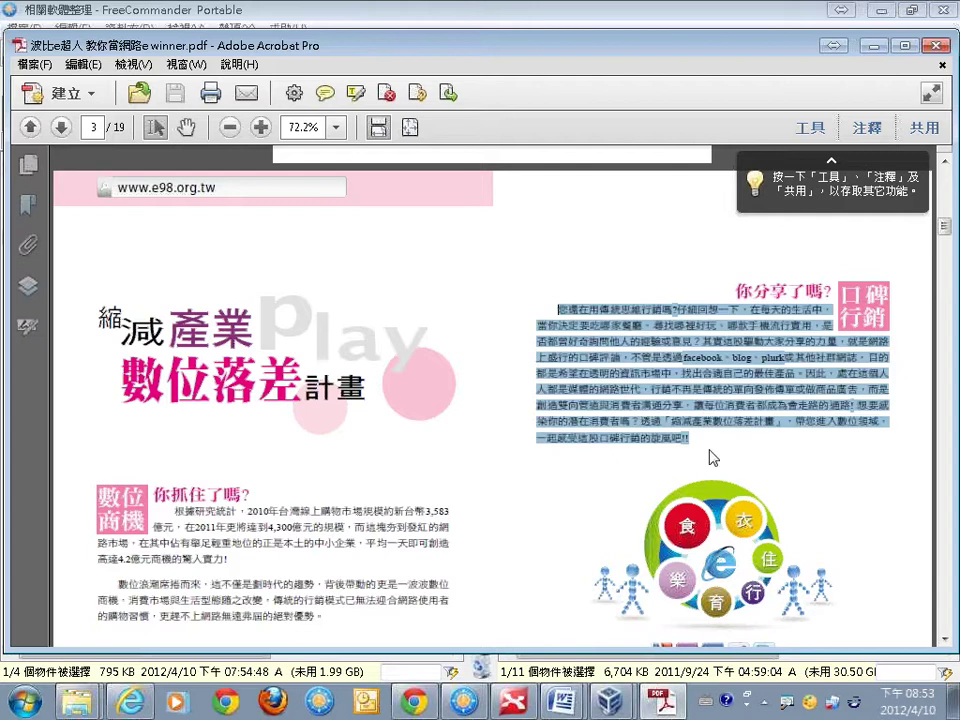
pyautogui.click(86, 64)
pyautogui.click(100, 154)
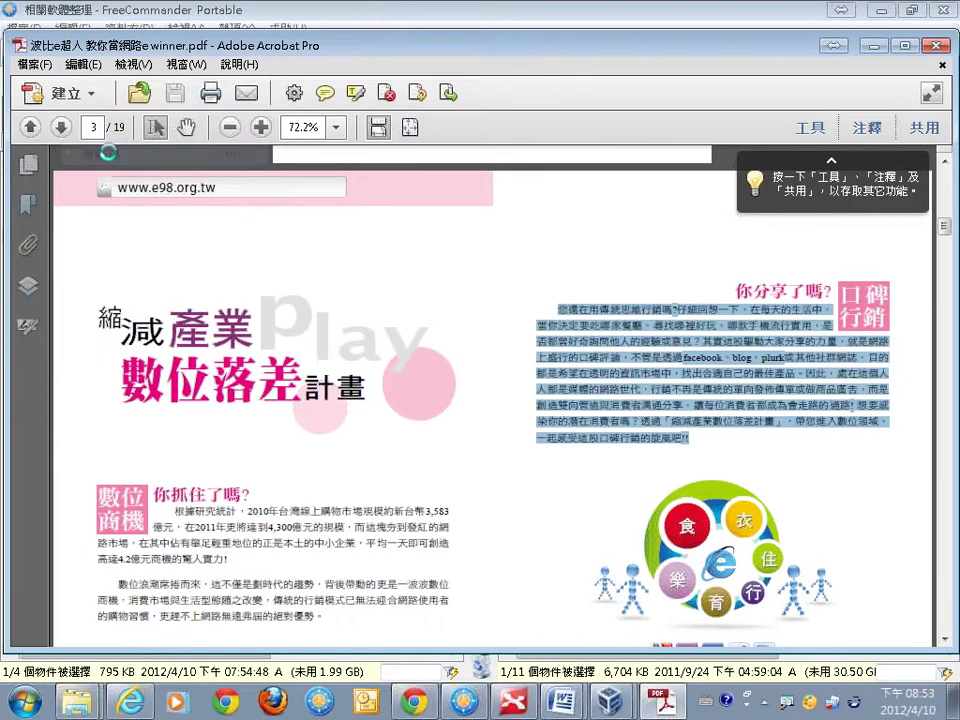
# Step: Switch to the 文件1 document in Microsoft Word and replace its selected lines with the copied PDF paragraph
pyautogui.click(561, 702)
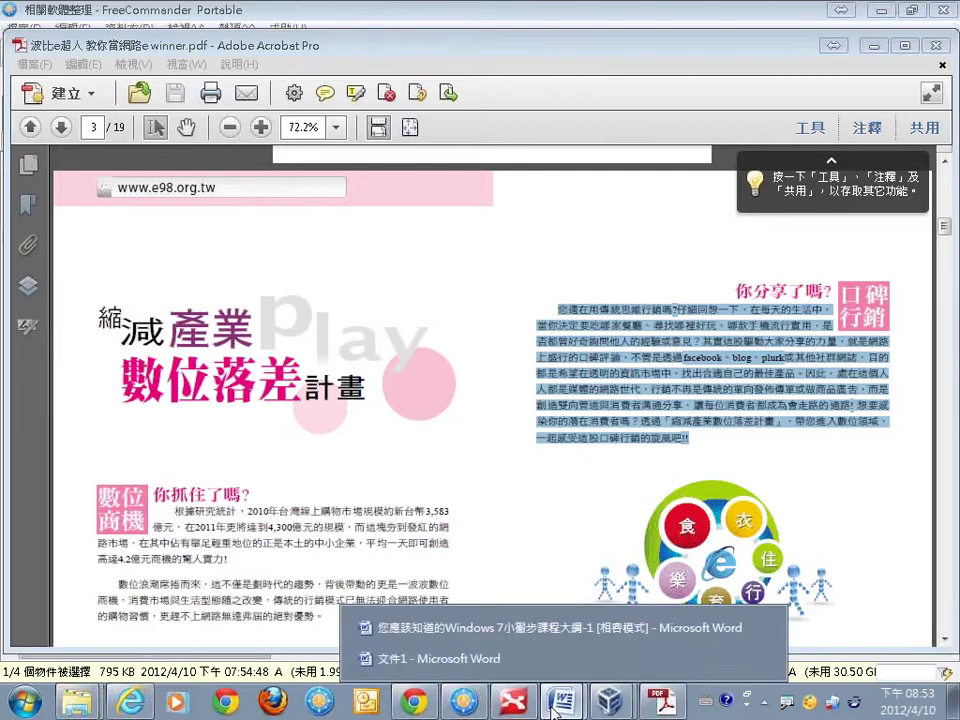
pyautogui.click(541, 657)
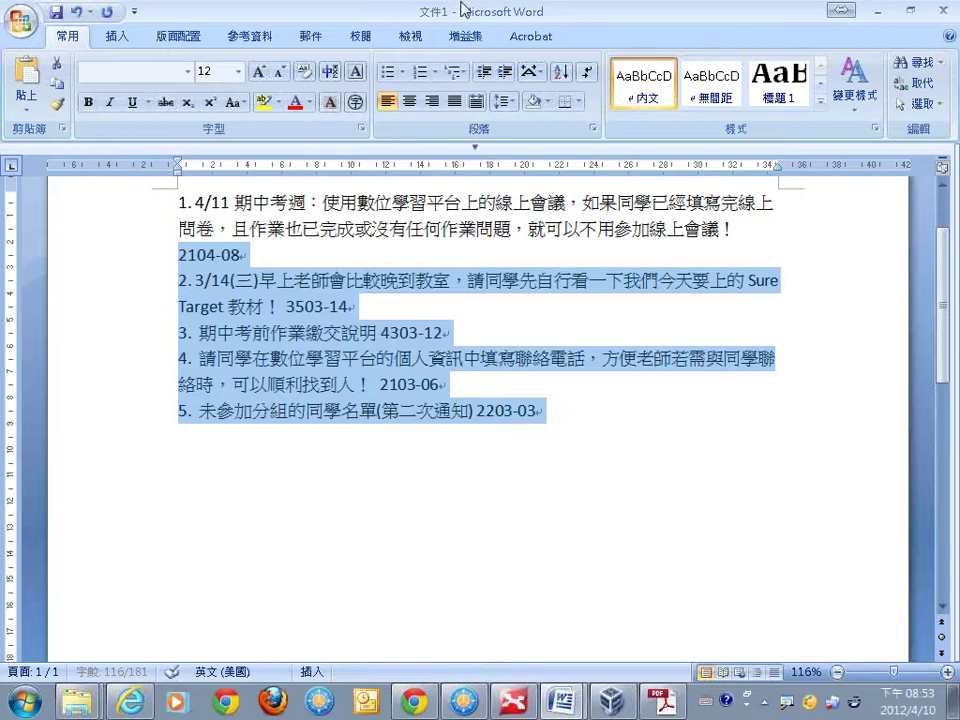
pyautogui.write('你還在用傳統思維行銷嗎?仔細回想一下，在每天的生活中， 當你決定要吃哪家餐廳、尋找哪裡好玩、哪款手機流行實用，是 否都曾好奇詢問他人的經驗或意見？其實這股驅動大眾分享的力量，就是網路 上盛行的口碑評論，不管是透過facebook、blog、plurk或其他社群網誌，目的 都是希望在透明的資訊市場中，找出合適自己的最佳產品。因此，處在這個人 人都是媒體的網路世代，行銷不再是傳統的單向發佈傳單或做商品廣告，而是 創造雙向管道與消費者溝通分享，讓每位消費者都成為會走路的通路! 想要感 染你的潛在消費者嗎？透過「縮減產業數位落差計畫」，帶你進入數位領域， 一起感受這股口碑行銷的旋風吧!!')
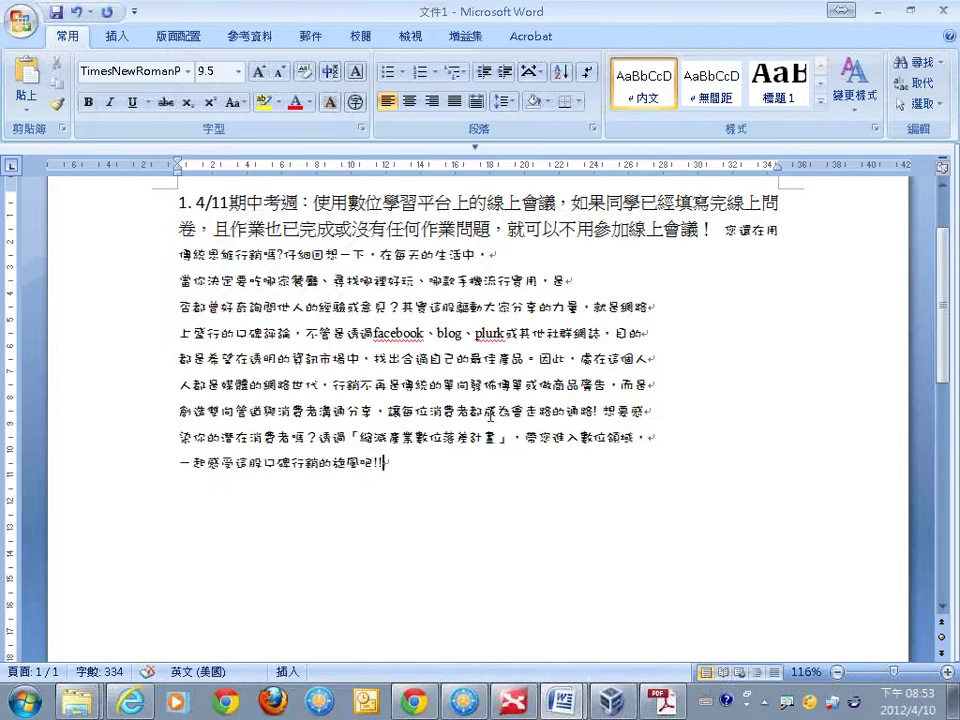
# Step: Select the pasted lines from 傳統思維行銷嗎 through the last line to show their line breaks, and minimise the Word window
pyautogui.keyDown('shift'); pyautogui.click(280, 405); pyautogui.keyUp('shift')
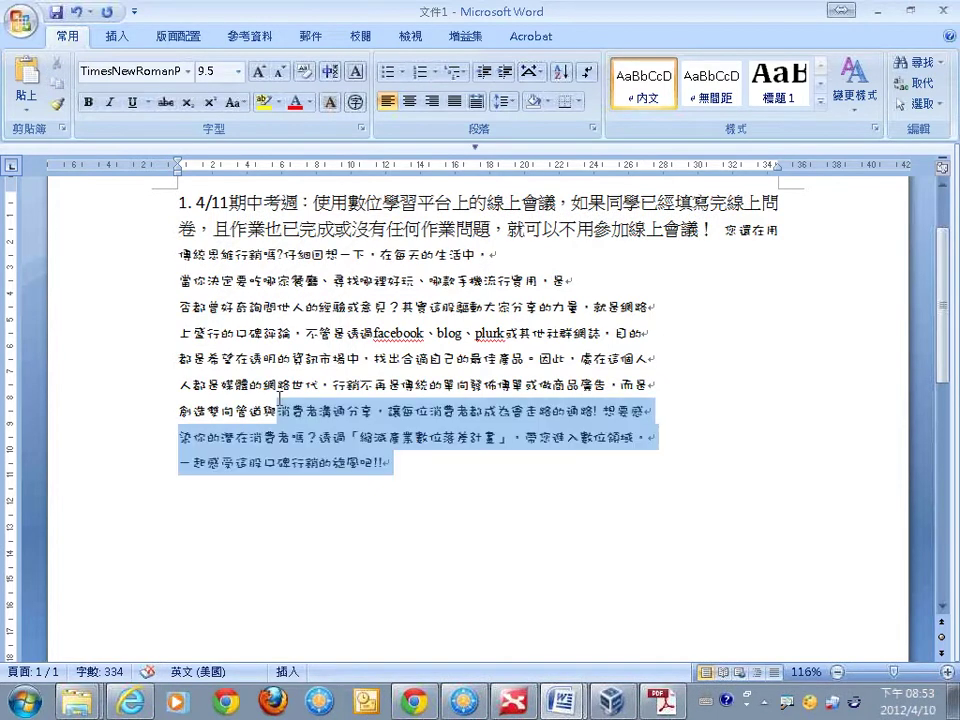
pyautogui.keyDown('shift'); pyautogui.click(180, 280); pyautogui.keyUp('shift')
pyautogui.keyDown('shift'); pyautogui.click(180, 254); pyautogui.keyUp('shift')
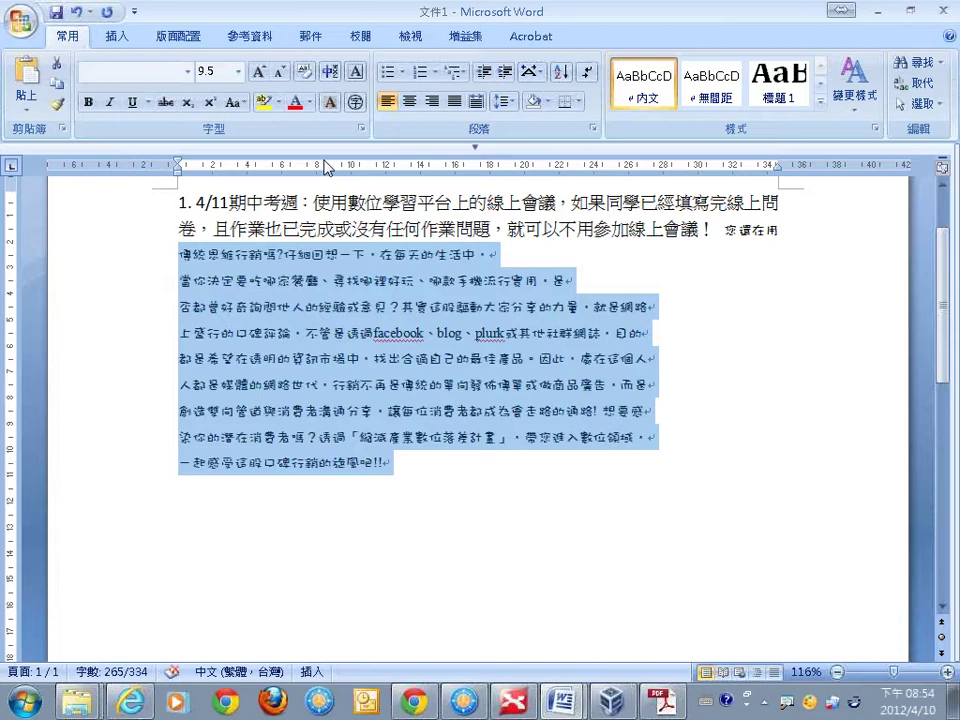
pyautogui.click(885, 12)
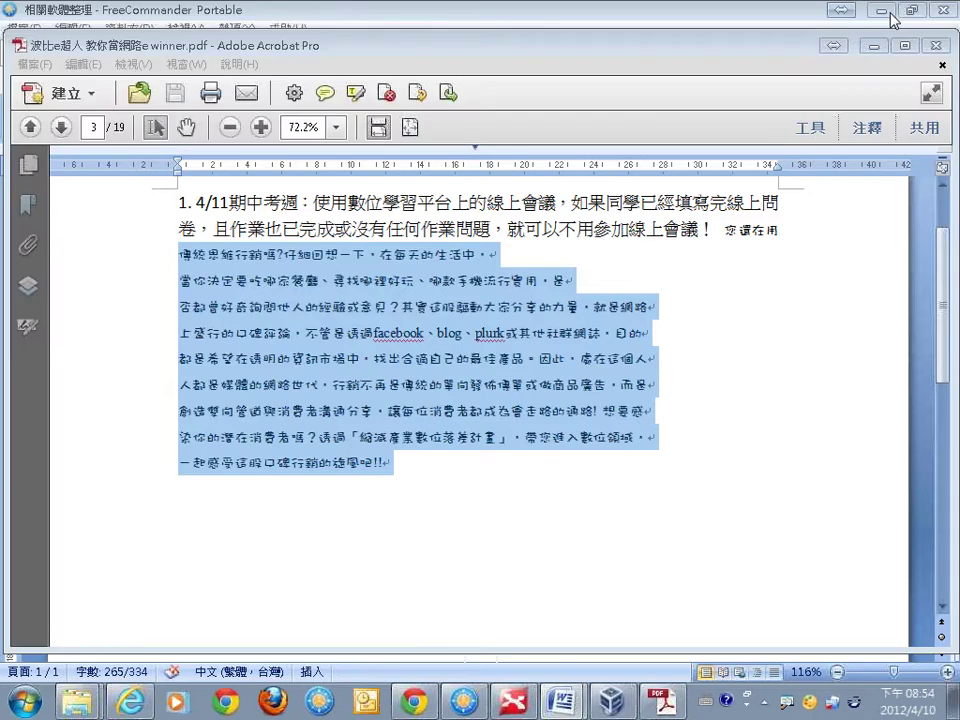